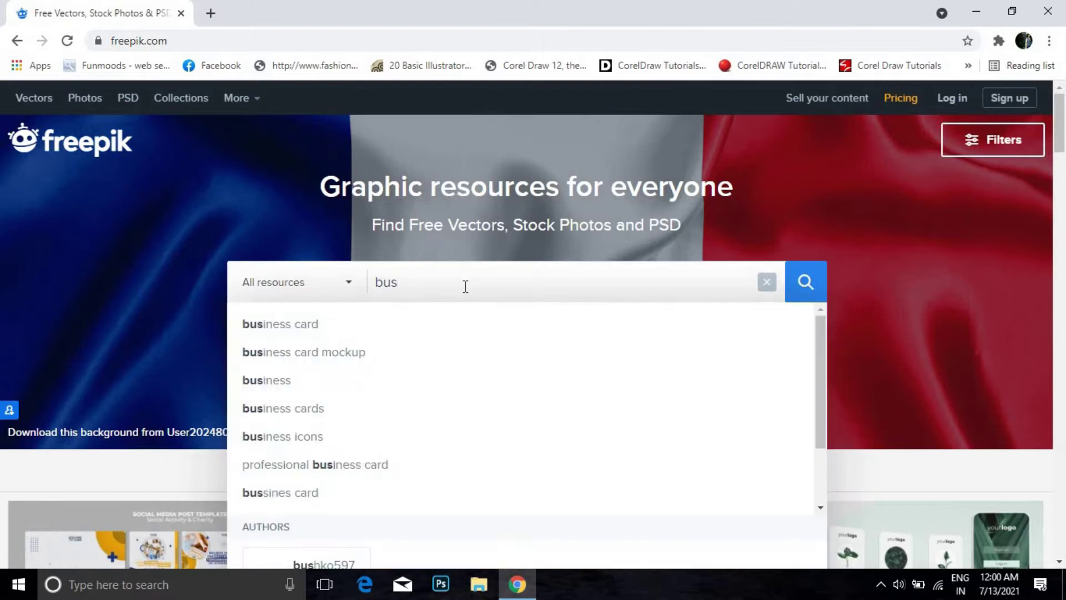
Step: Search Freepik for "business card mockup" and open the "Rounded corner business cards mockup" resource
click(327, 358)
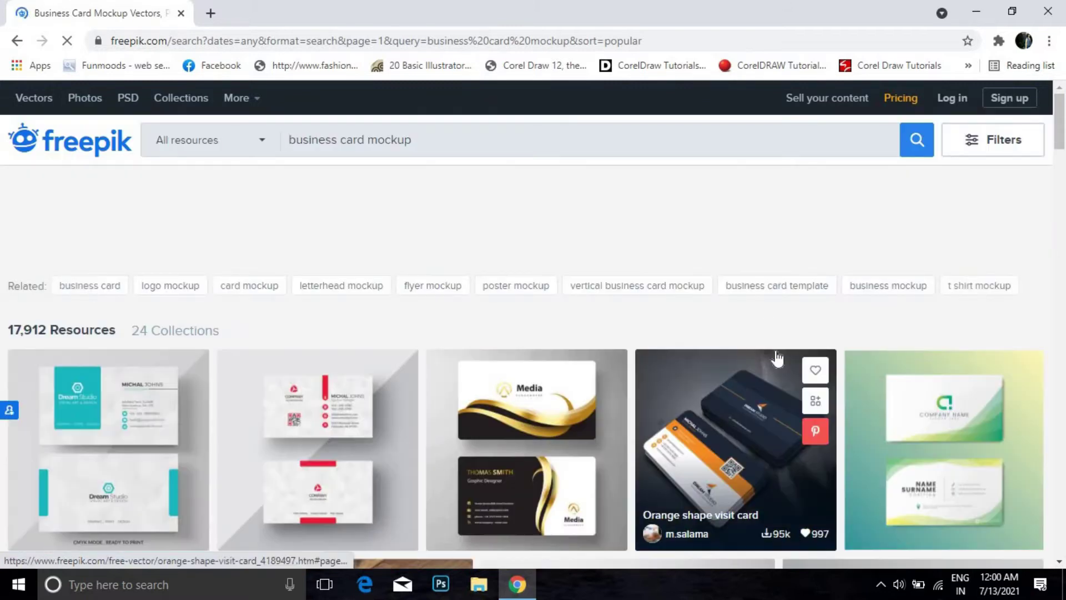
scroll(780, 362, down, 10)
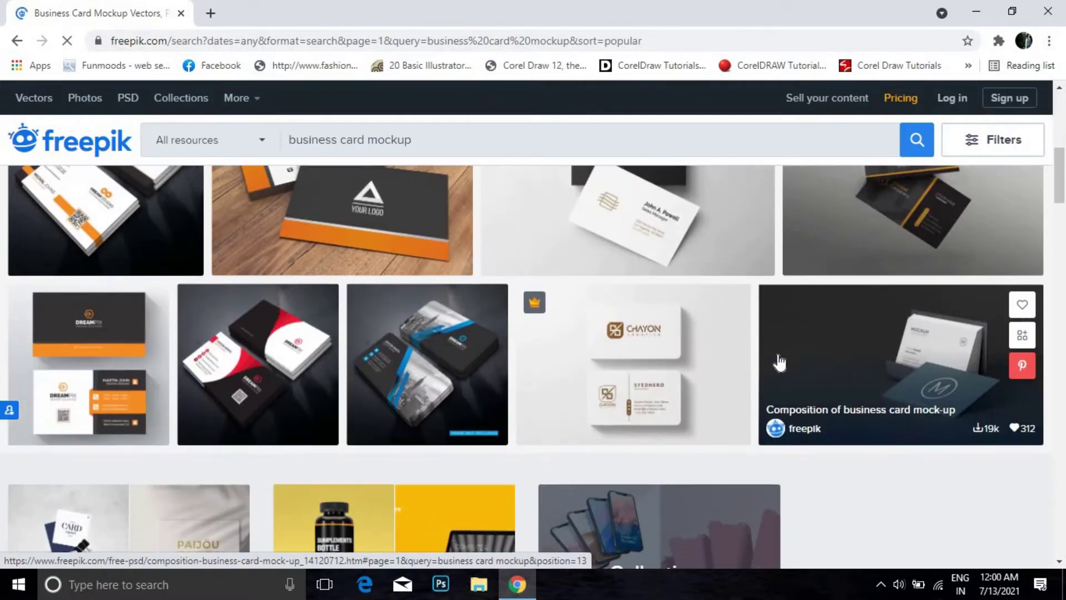
scroll(780, 362, down, 12)
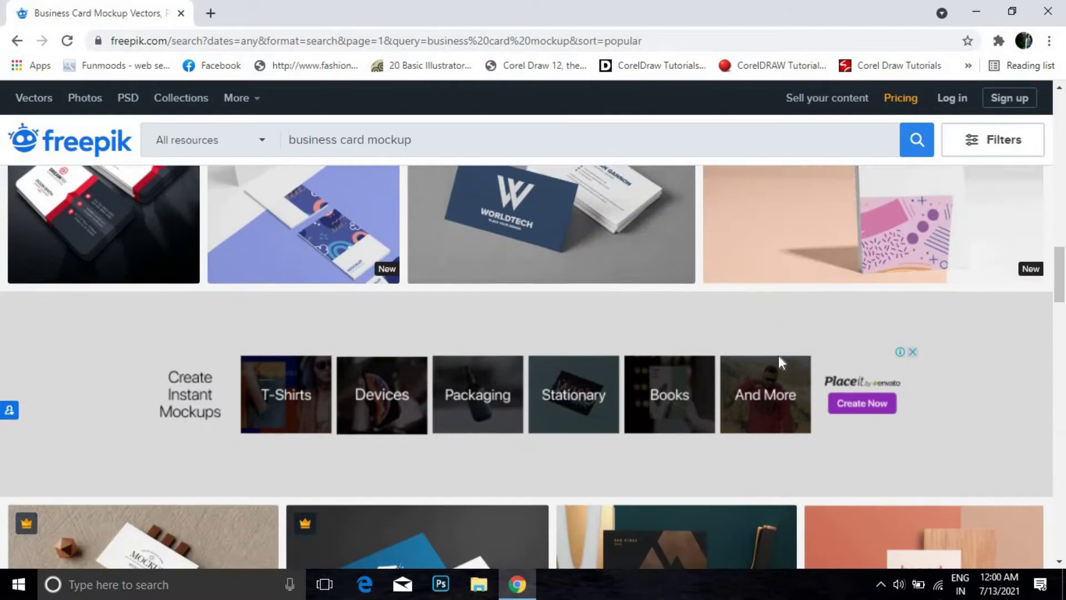
scroll(781, 364, down, 5)
scroll(878, 411, up, 3)
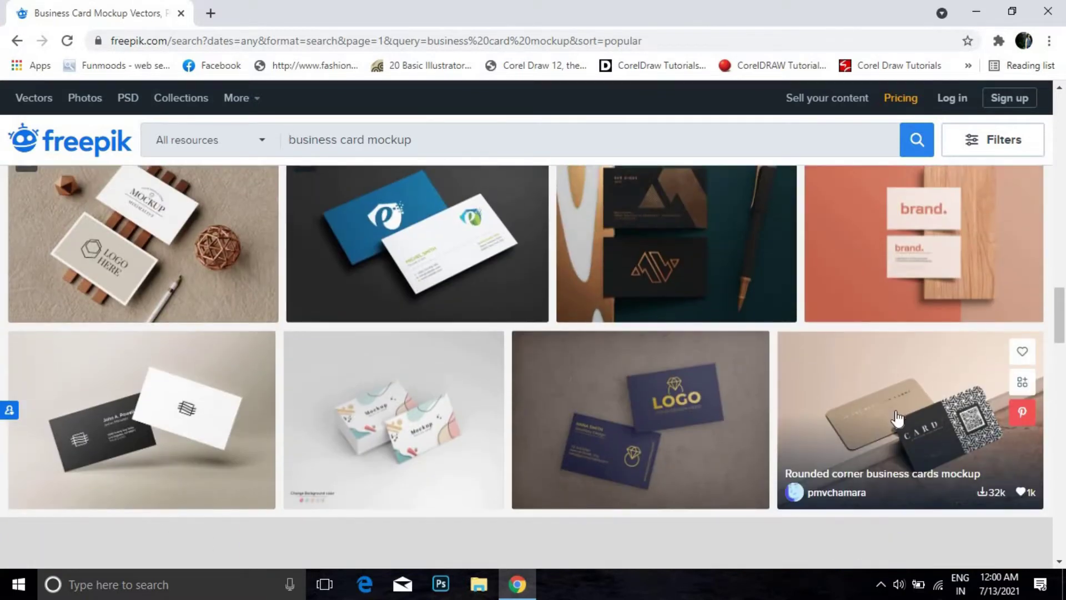
click(906, 420)
scroll(614, 366, down, 2)
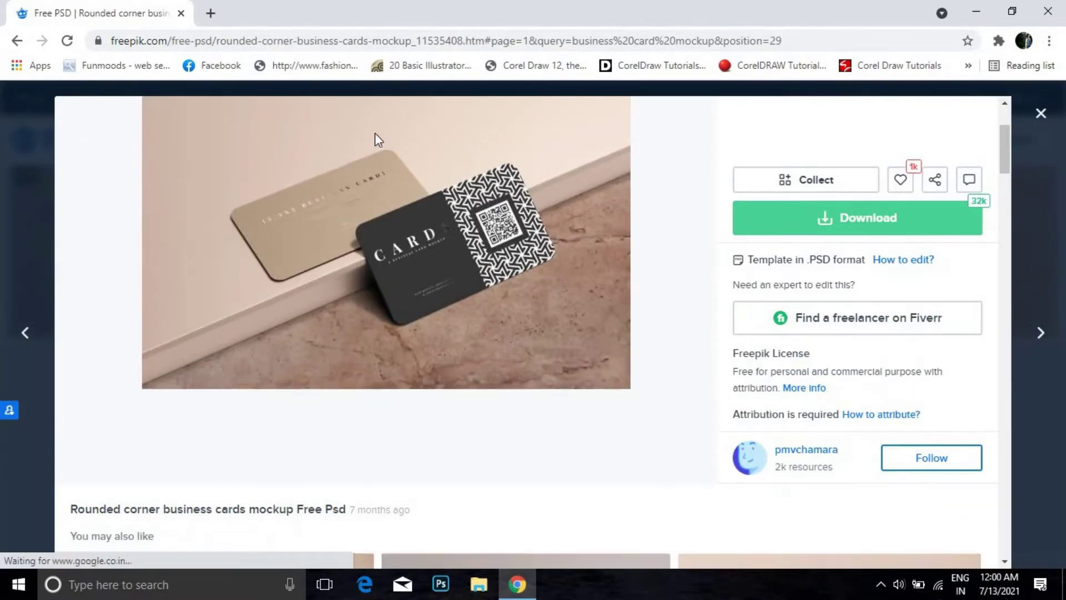
Step: Download the mockup with the free attribution option and open 108.psd from the downloaded archive in Photoshop
click(871, 228)
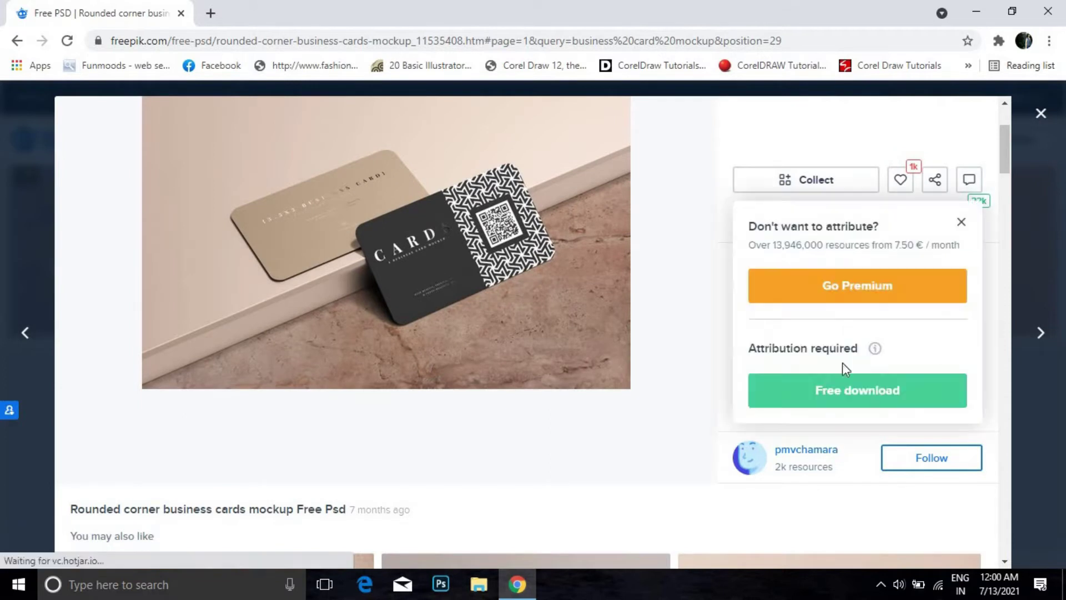
click(783, 397)
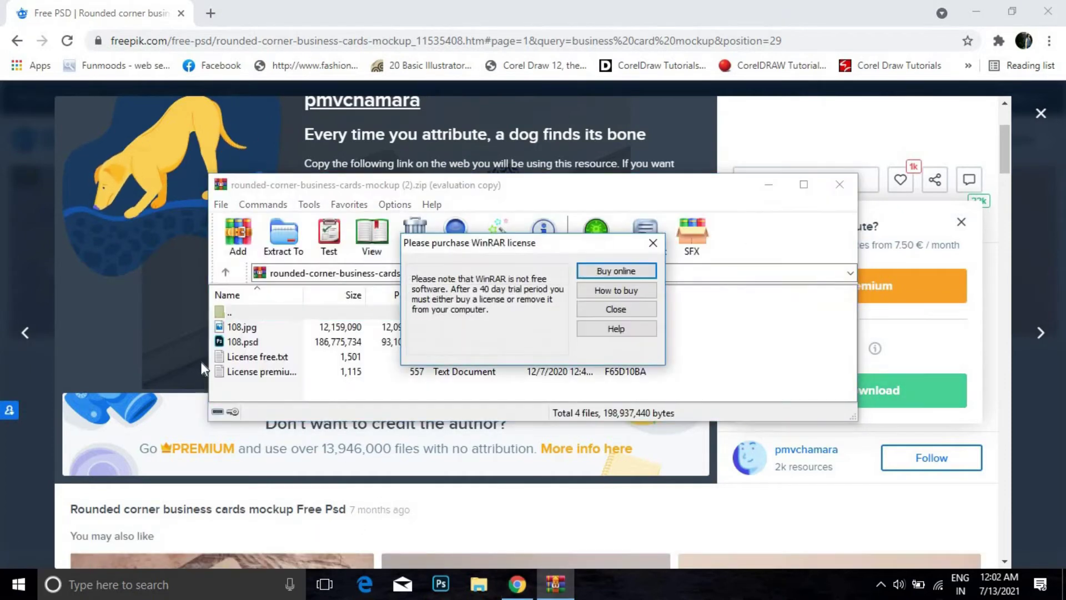
click(654, 243)
double_click(240, 342)
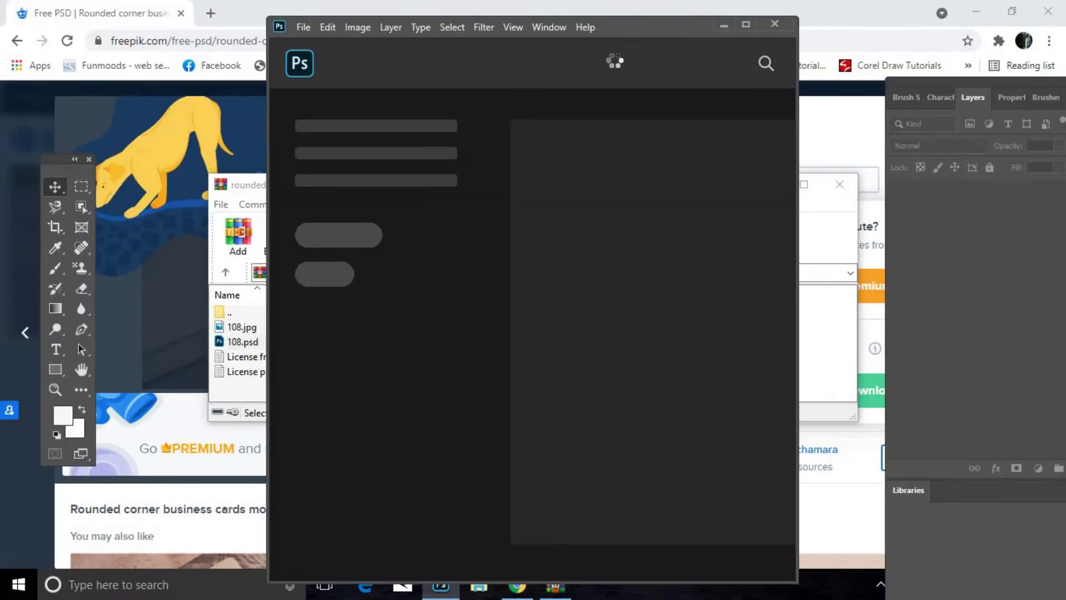
Step: Minimize the browser, maximize the Photoshop window and bring the whole Layers panel into view
click(975, 7)
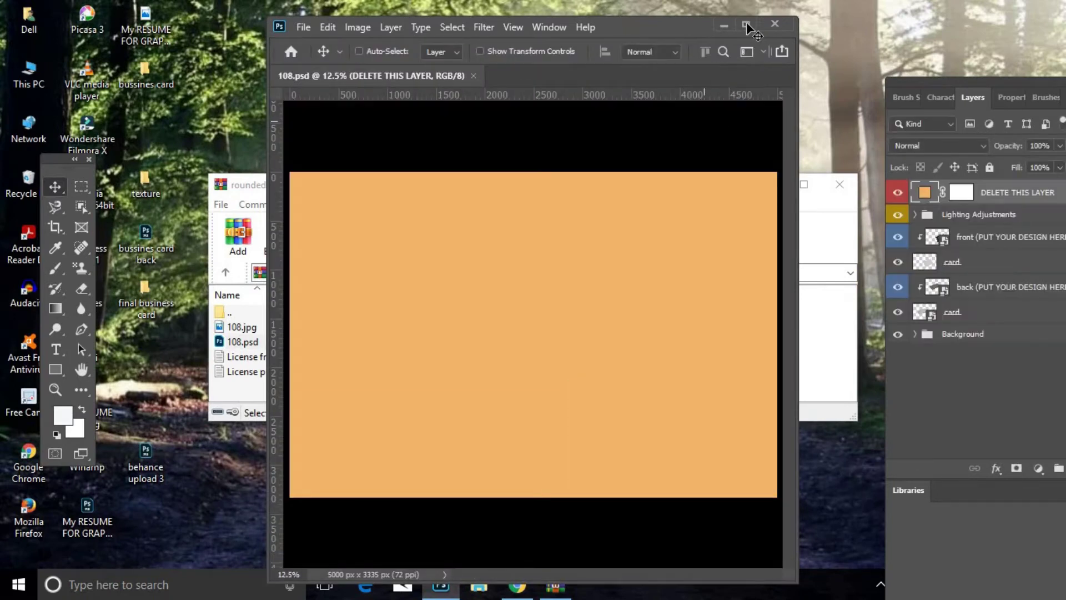
click(747, 27)
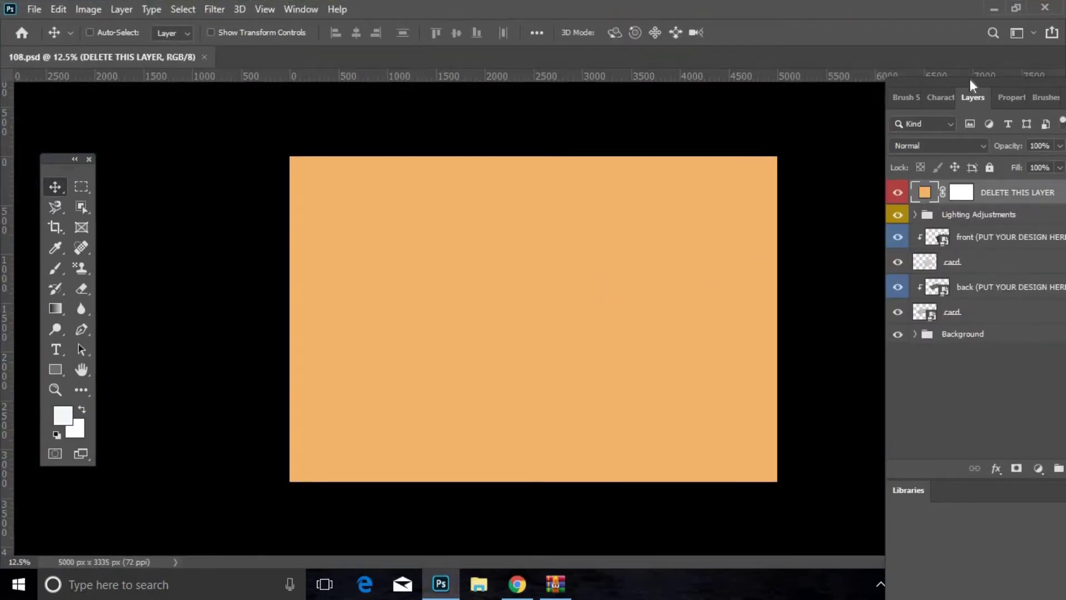
drag(970, 81, 899, 45)
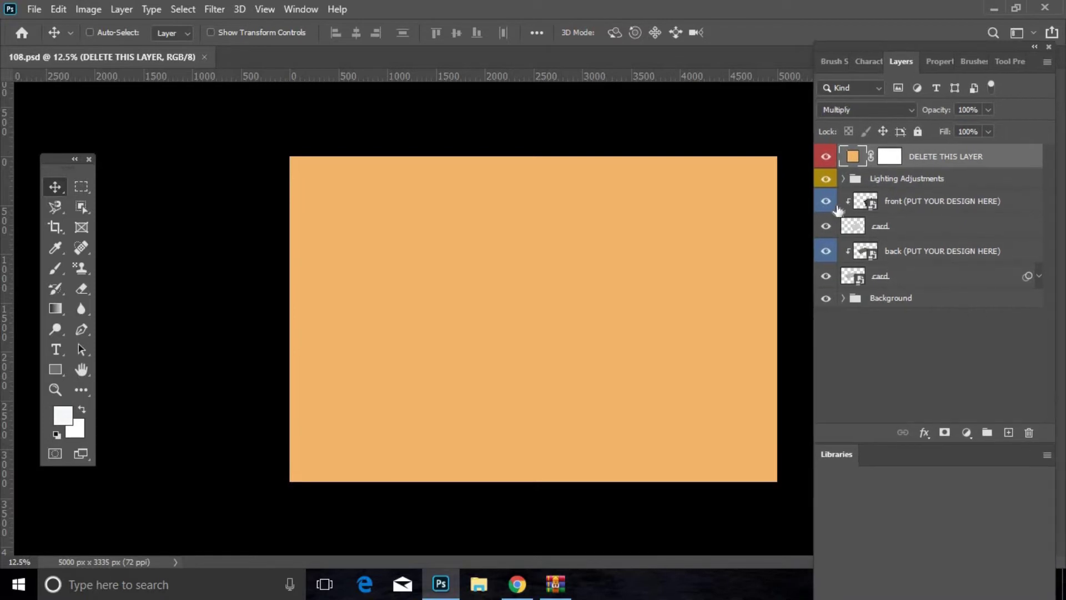
Step: Open the contents of the "front (PUT YOUR DESIGN HERE)" smart object and clear the Layers panel off the artwork
click(863, 201)
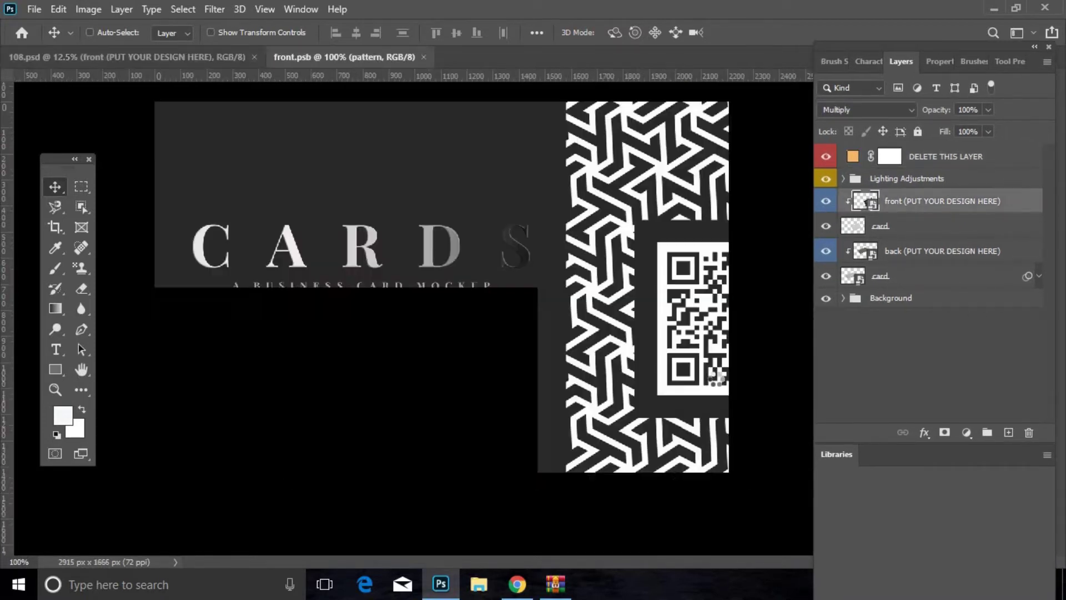
drag(848, 46, 961, 46)
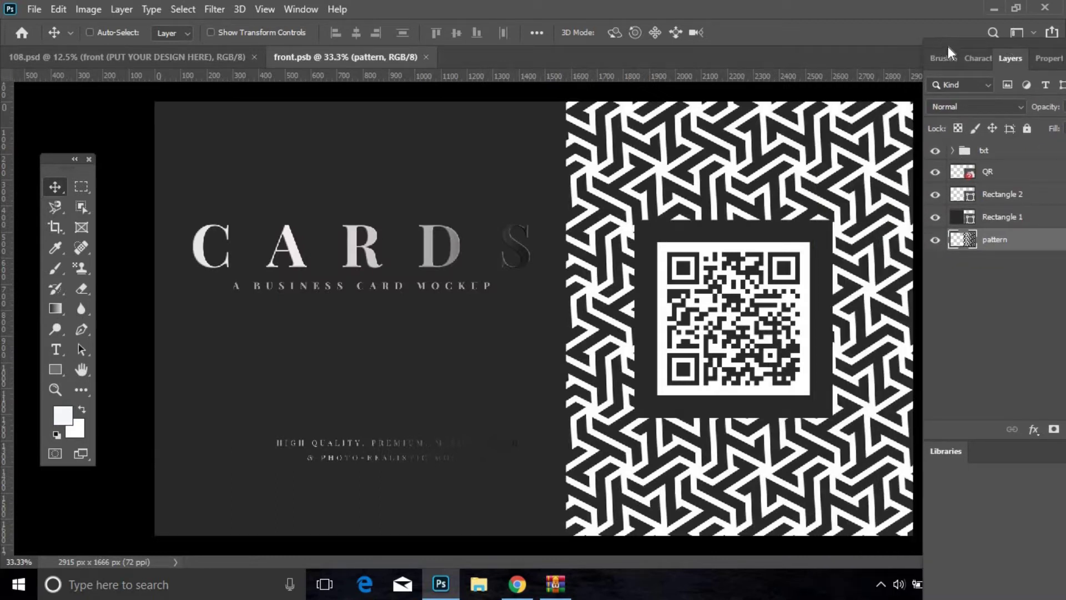
drag(952, 41, 987, 42)
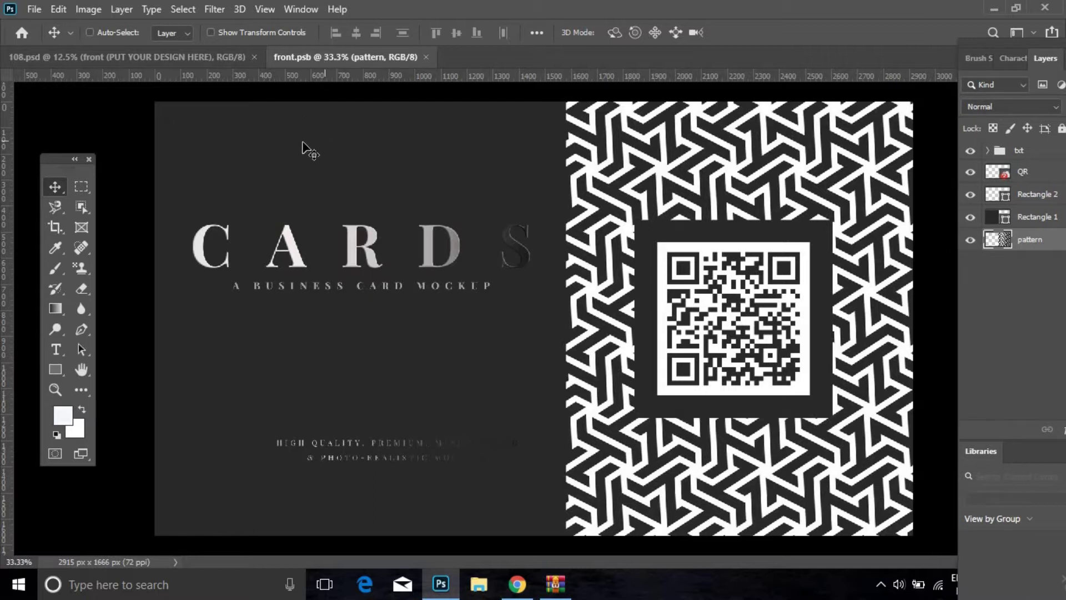
Step: Place "bussiness card front" from the final business card folder as an embedded image, with its layer directly above Rectangle 1
click(34, 9)
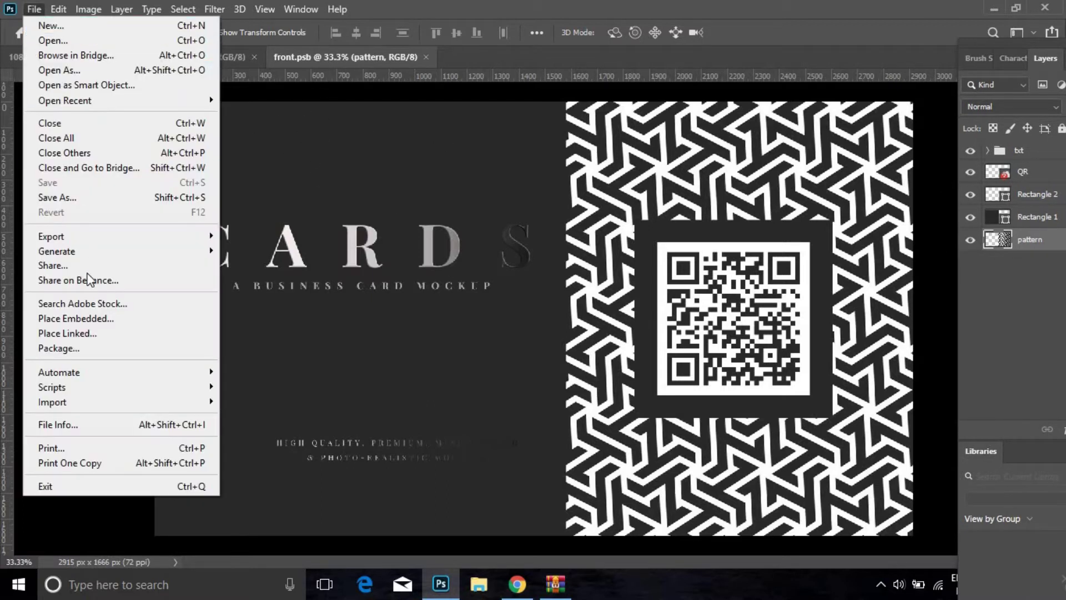
click(77, 319)
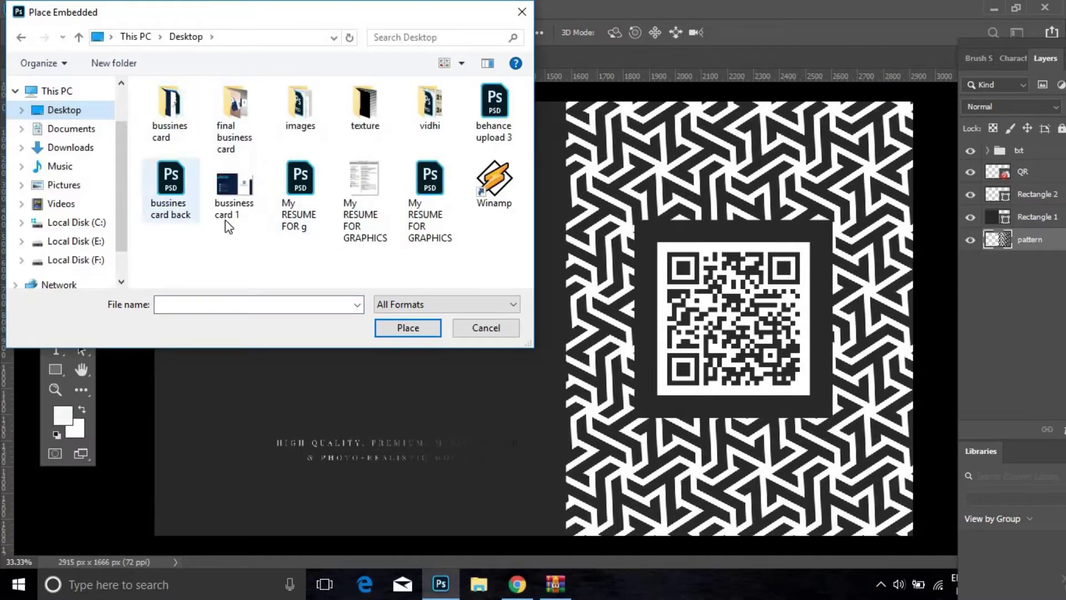
double_click(237, 136)
click(186, 222)
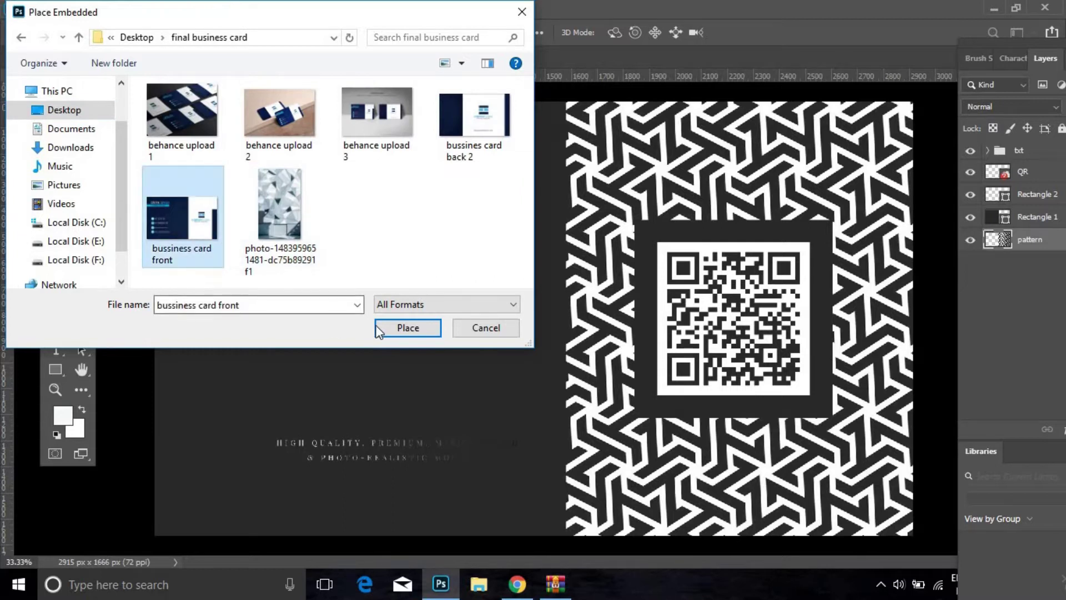
click(400, 327)
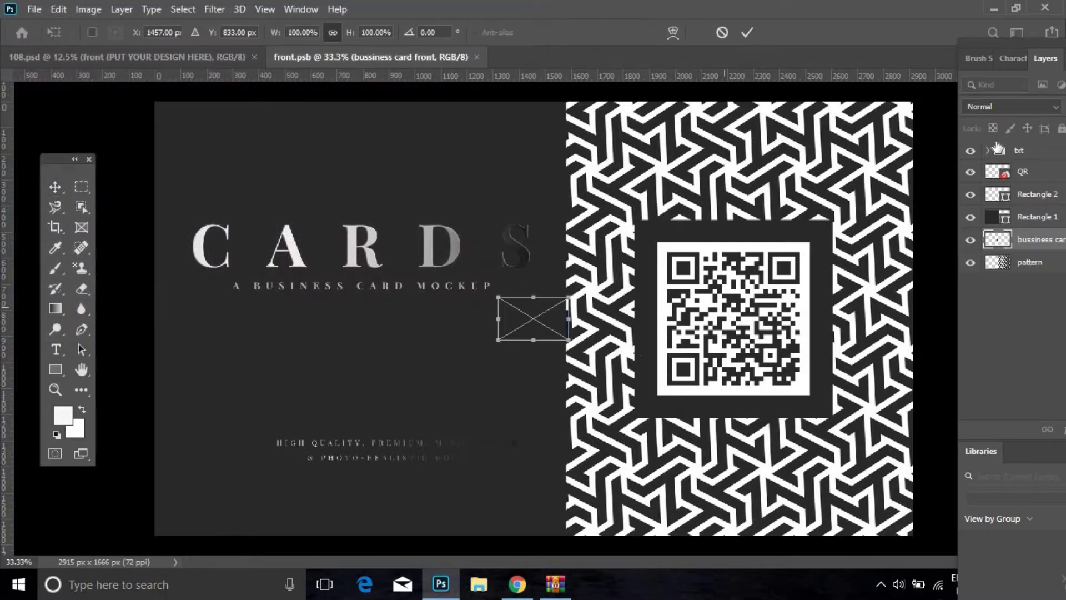
drag(1028, 244, 1022, 206)
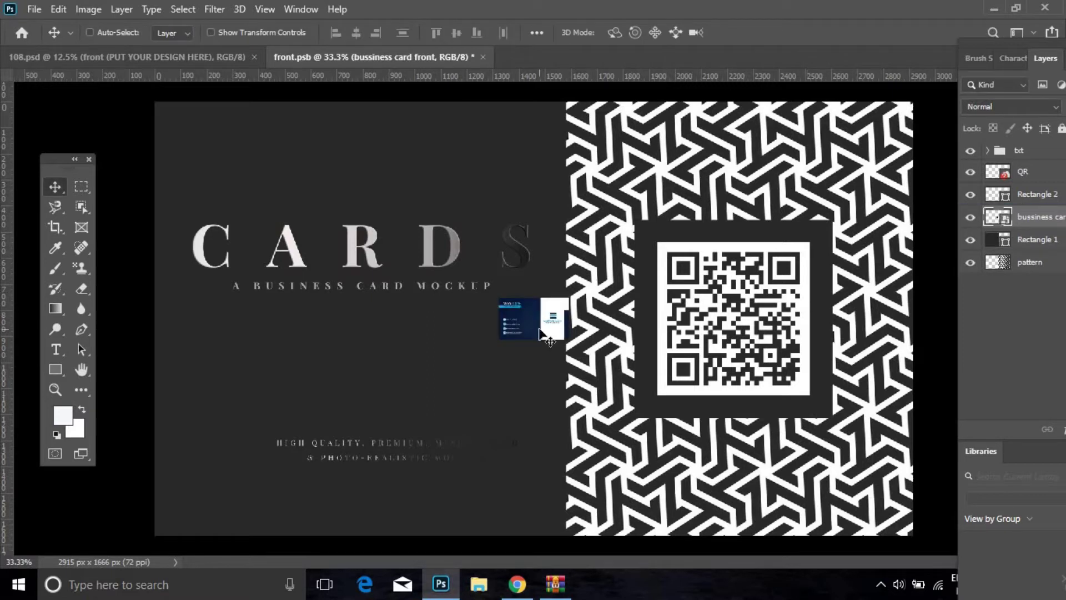
Step: Enlarge the placed front card design around its centre to about 1022%
key(ctrl+t)
drag(567, 298, 913, 129)
key(ctrl+z)
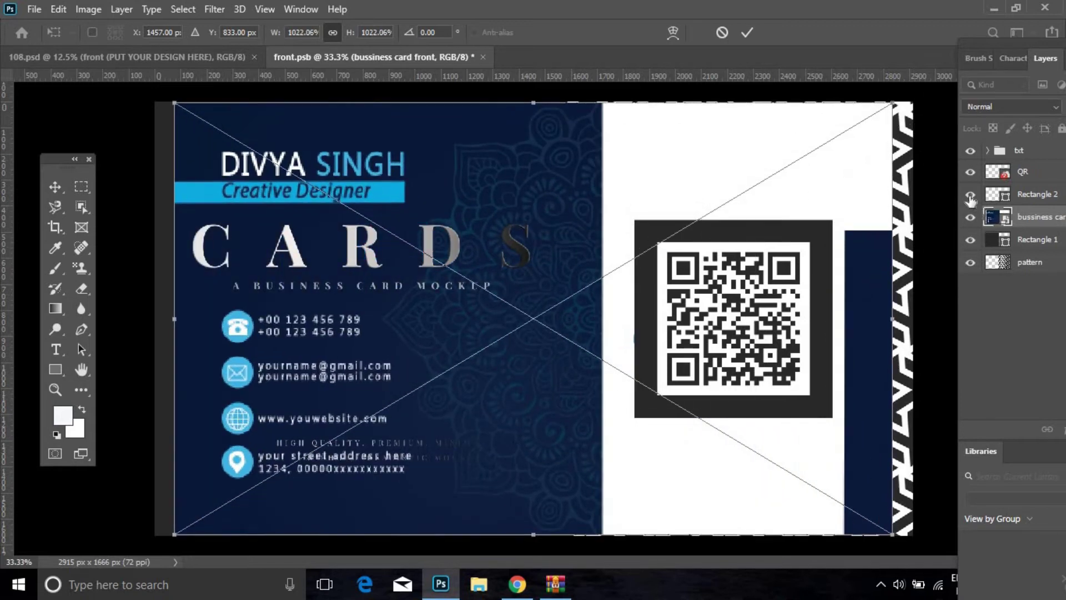
Step: Hide the QR layer, the txt group and the Rectangle 2 layer above the card design
click(970, 173)
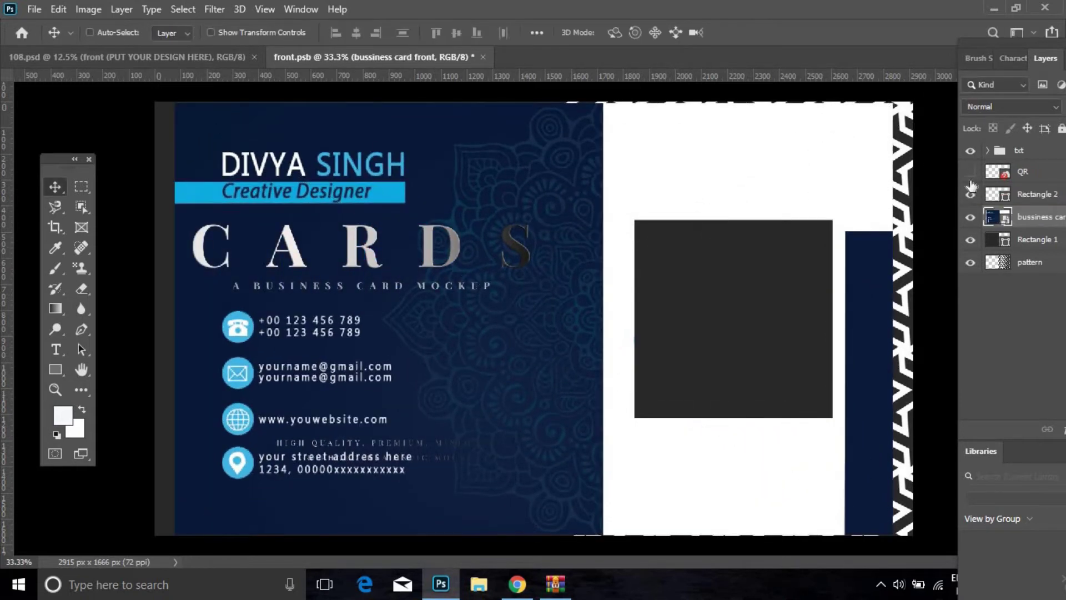
click(971, 152)
click(971, 195)
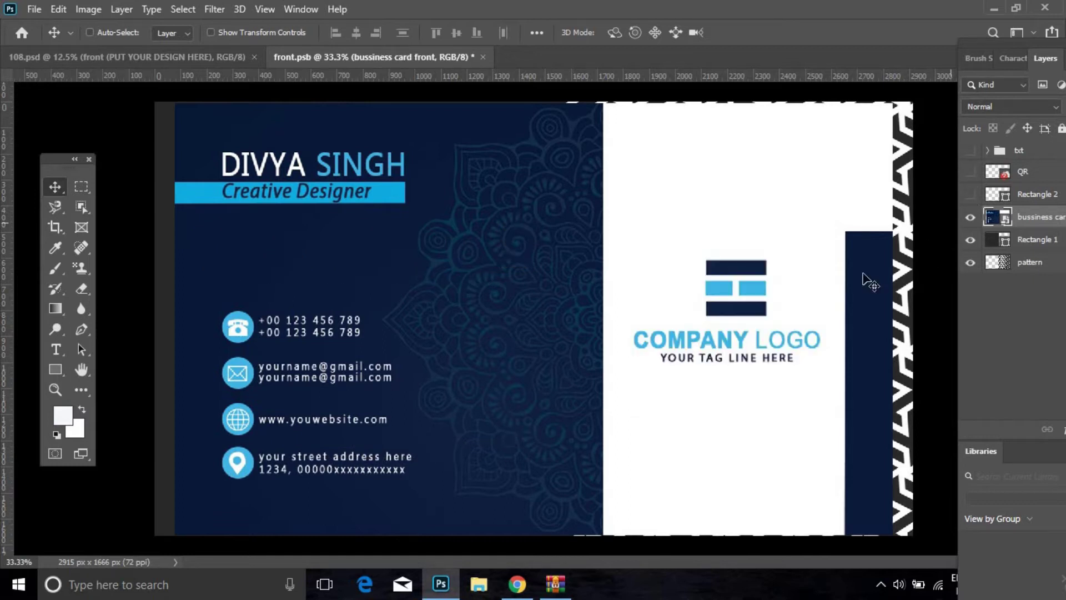
Step: Enlarge the front card design to about 1092% so it covers the whole canvas, and save front.psb
key(ctrl+t)
drag(895, 103, 917, 87)
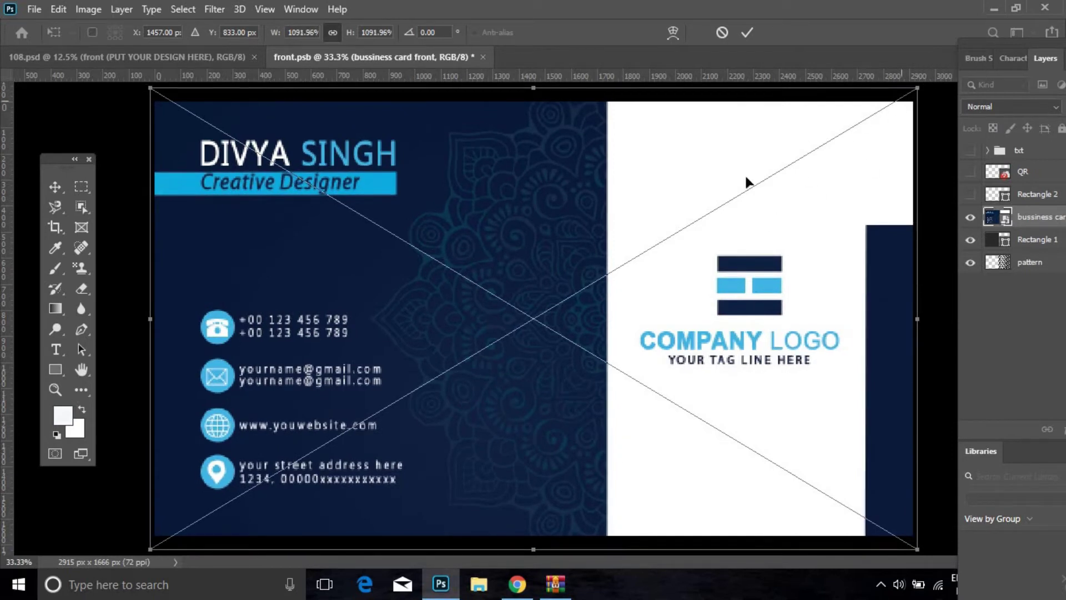
click(747, 33)
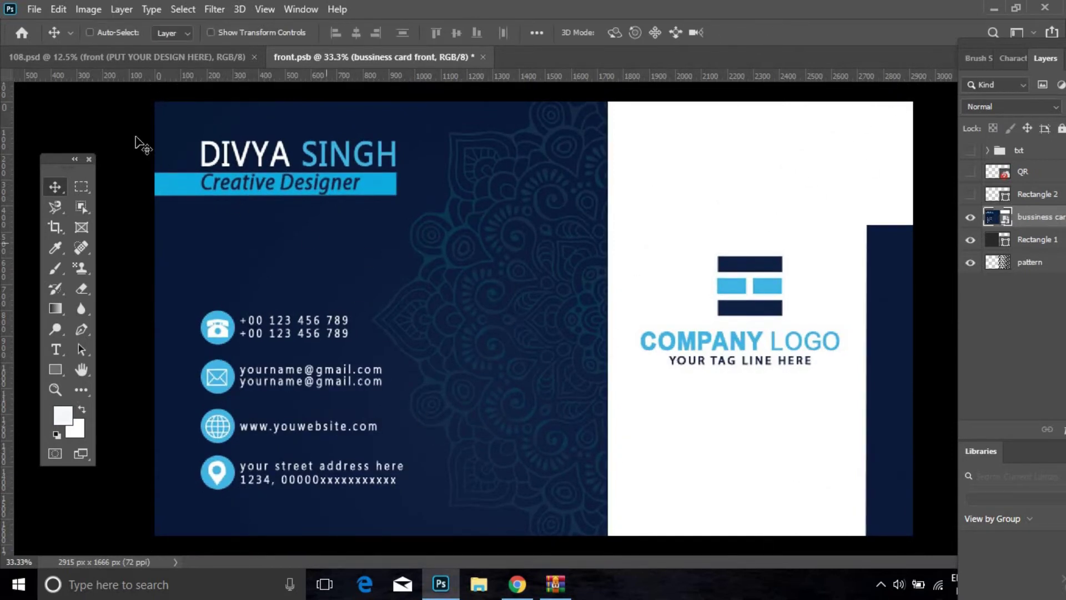
click(37, 12)
click(59, 182)
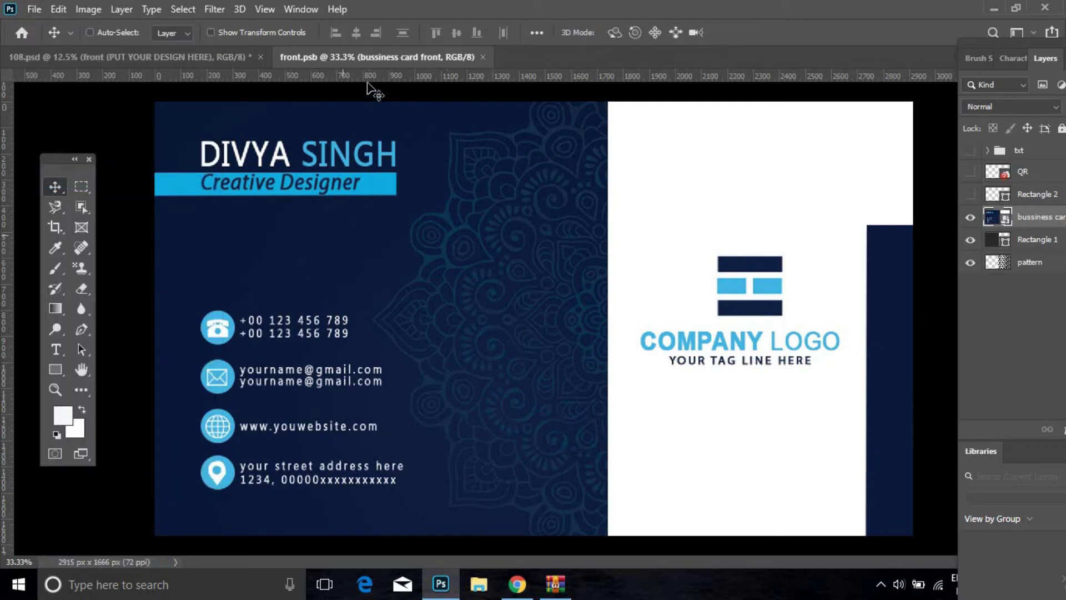
Step: Return to the 108.psd mockup and hide the "DELETE THIS LAYER" layer
click(236, 60)
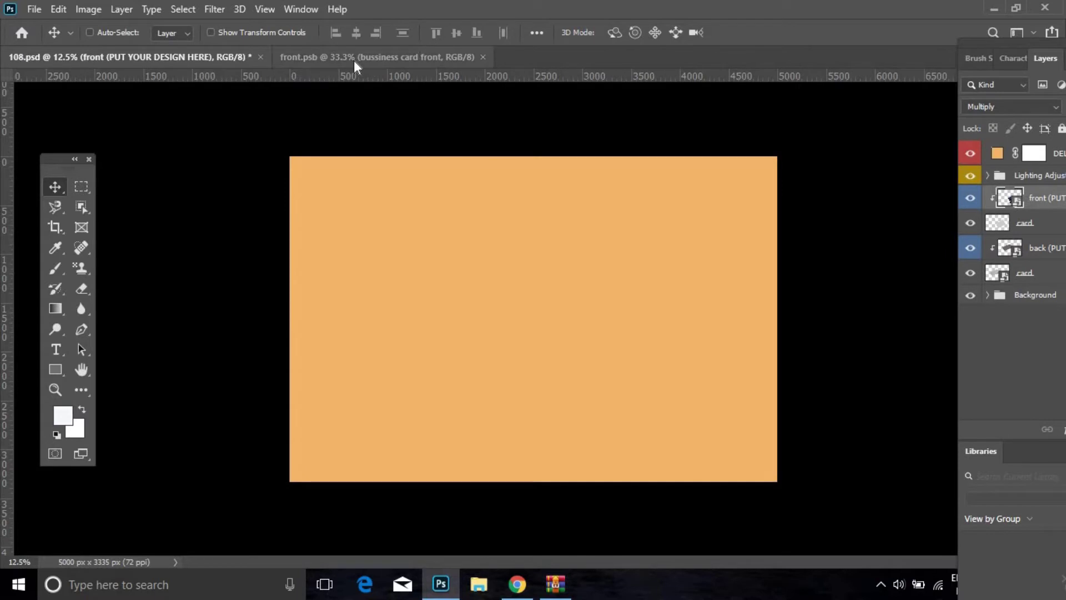
click(357, 61)
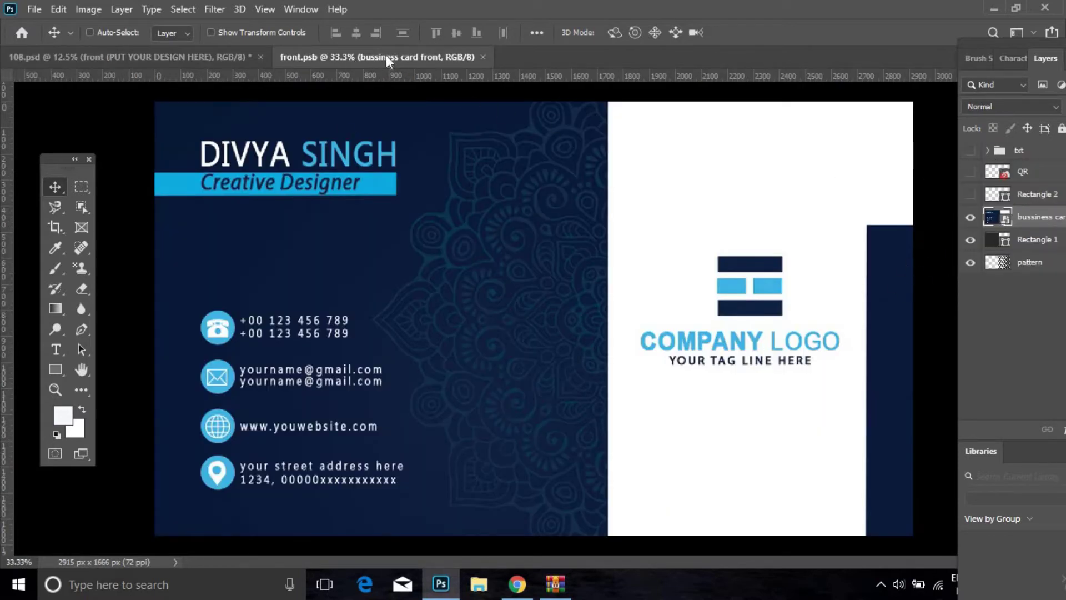
click(218, 60)
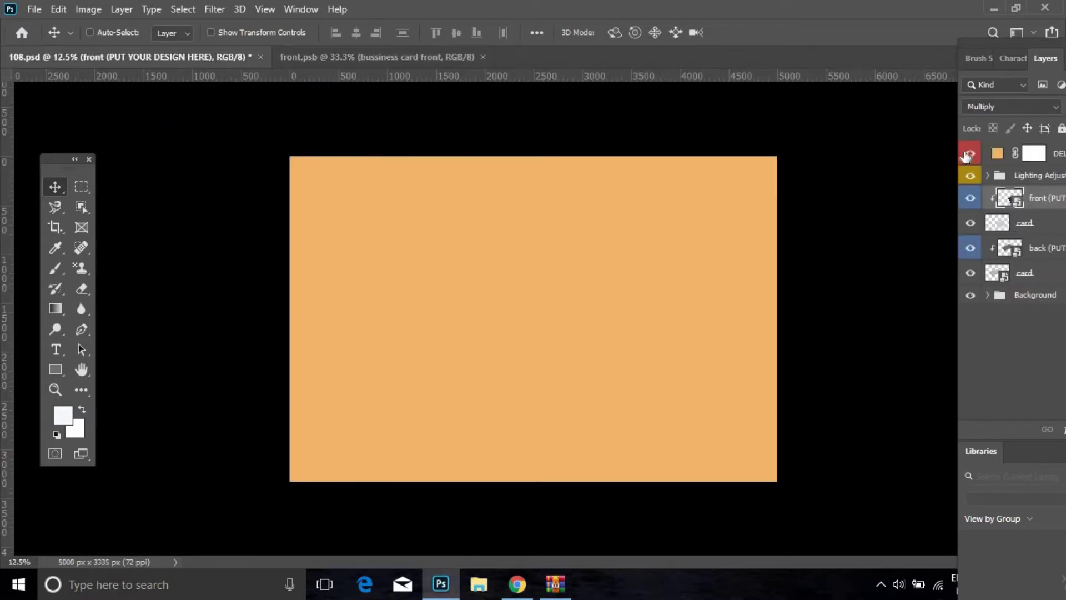
click(970, 154)
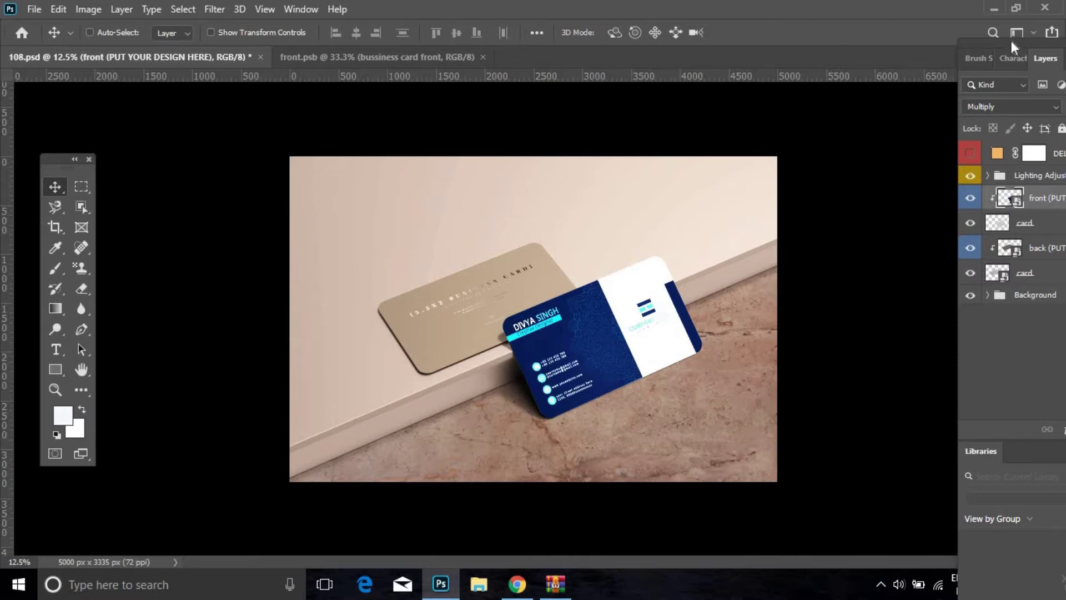
Step: Open the contents of the "back (PUT YOUR DESIGN HERE)" smart object and clear the Layers panel off the artwork
drag(1012, 42, 906, 23)
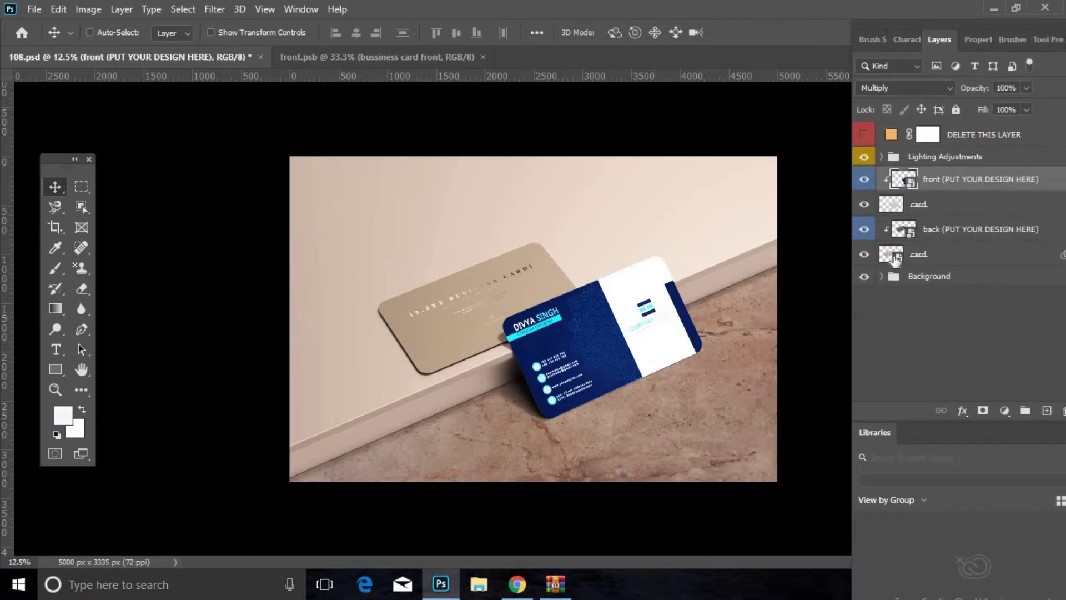
click(890, 232)
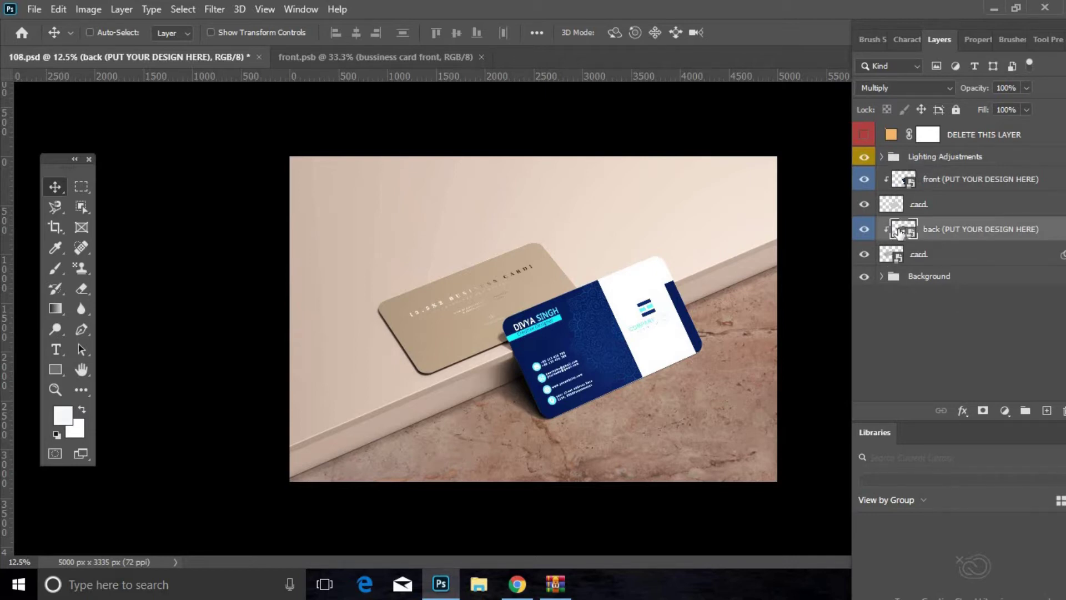
double_click(901, 232)
click(732, 73)
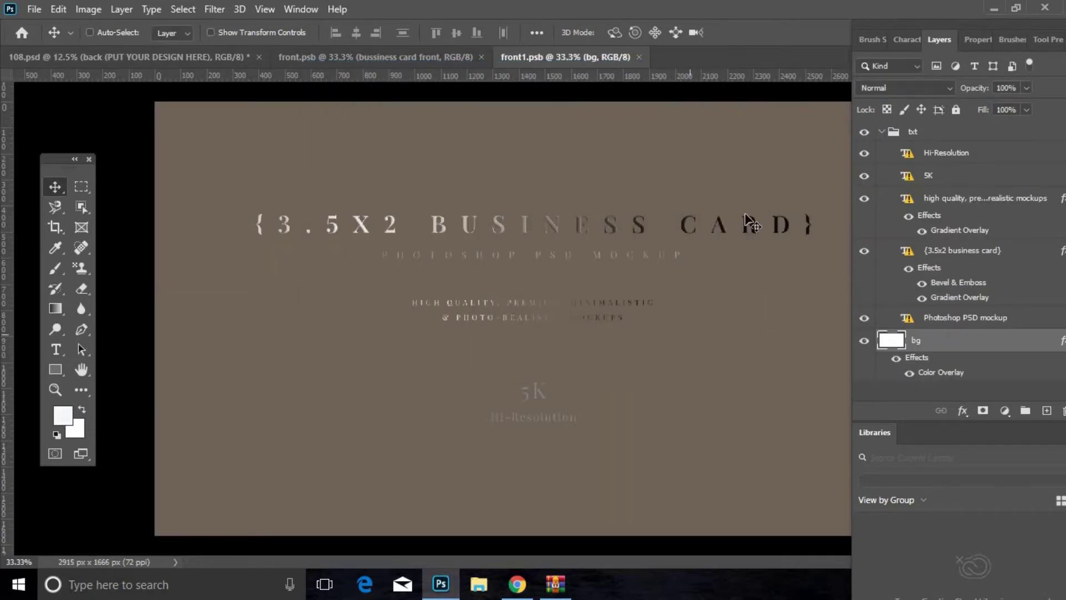
drag(905, 30, 987, 29)
Step: Place the "bussines card back 2" image embedded above the bg layer and enlarge it to the full canvas height
click(34, 9)
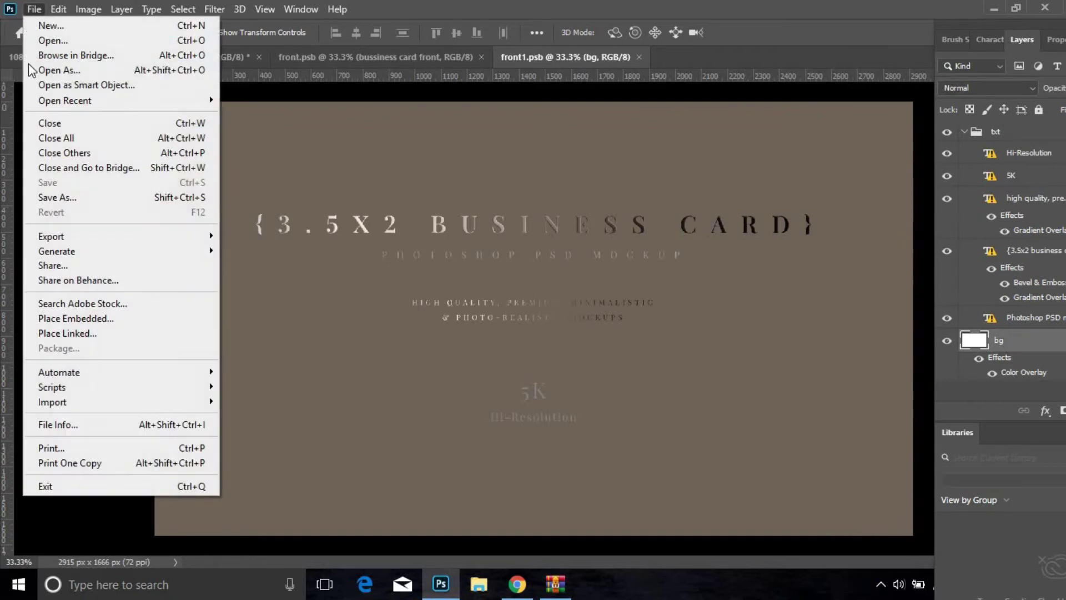
click(50, 319)
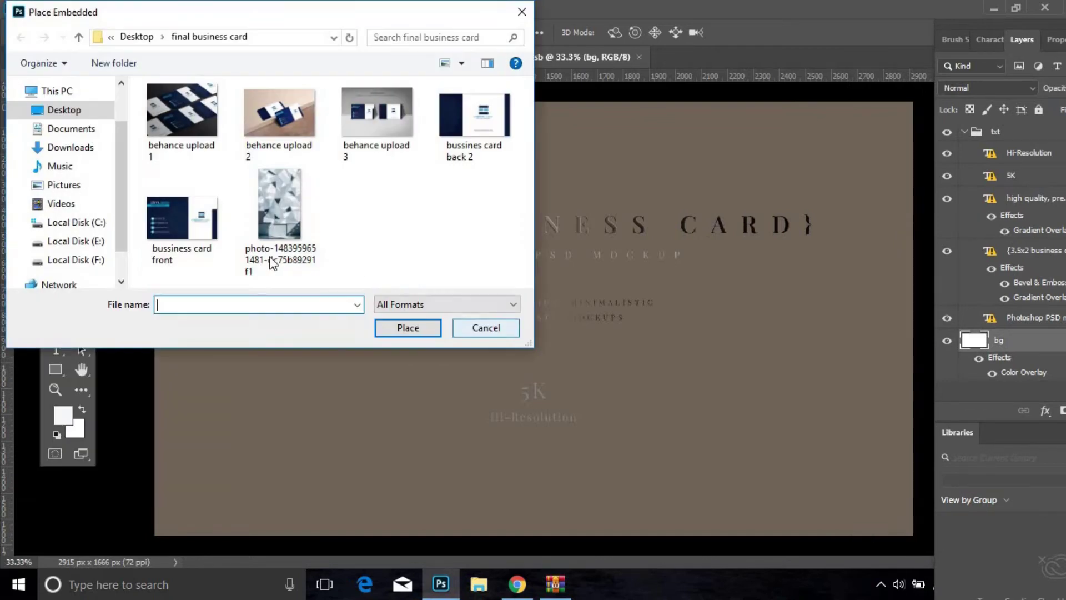
double_click(477, 128)
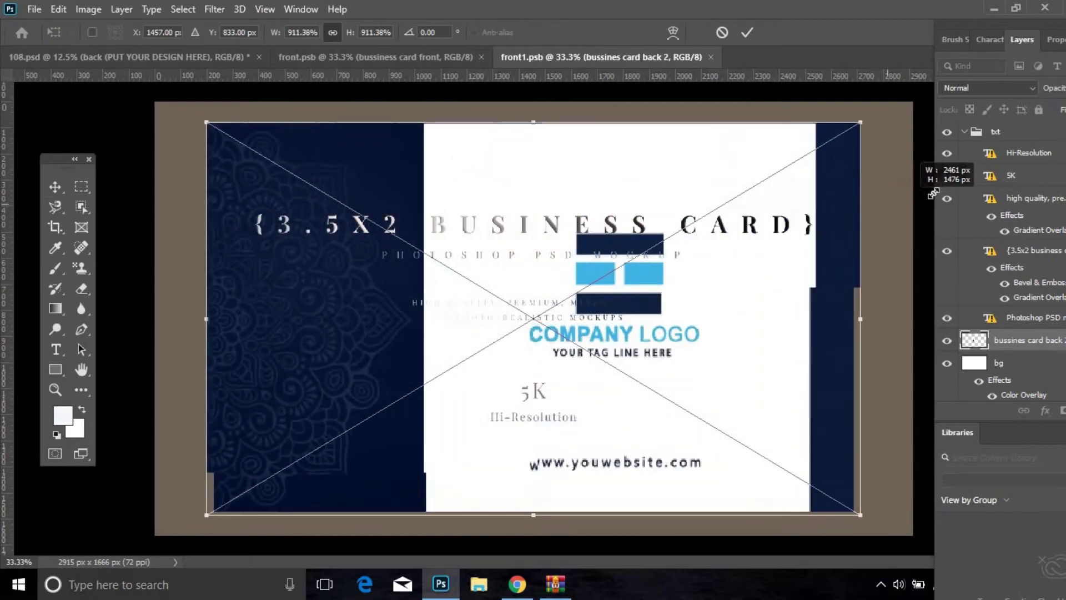
Step: Hide the txt group and its placeholder text layers that cover the back card design
click(947, 199)
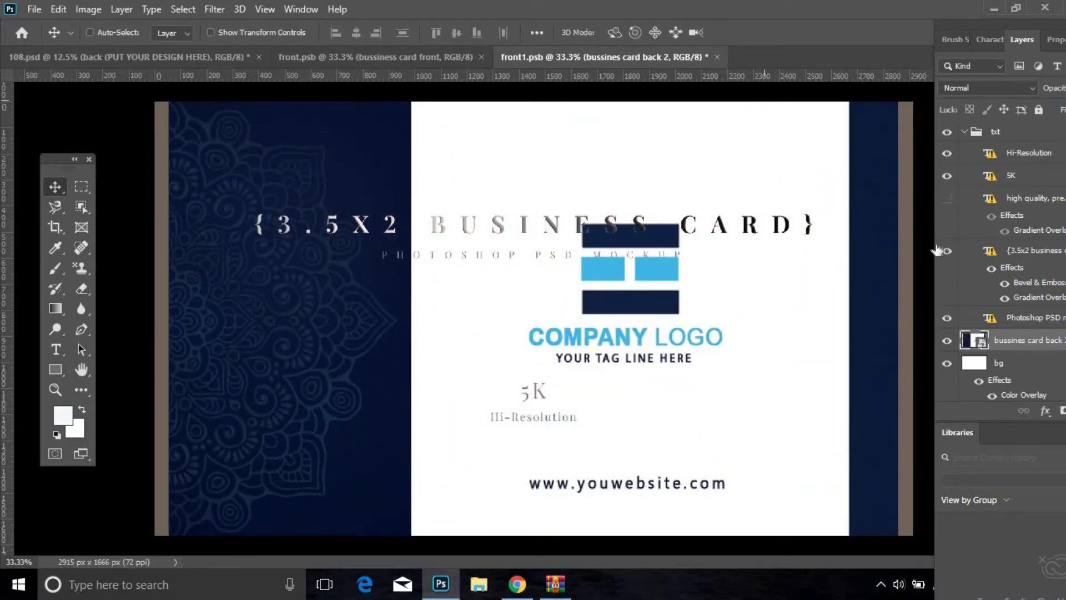
click(948, 251)
click(948, 176)
click(948, 153)
click(948, 131)
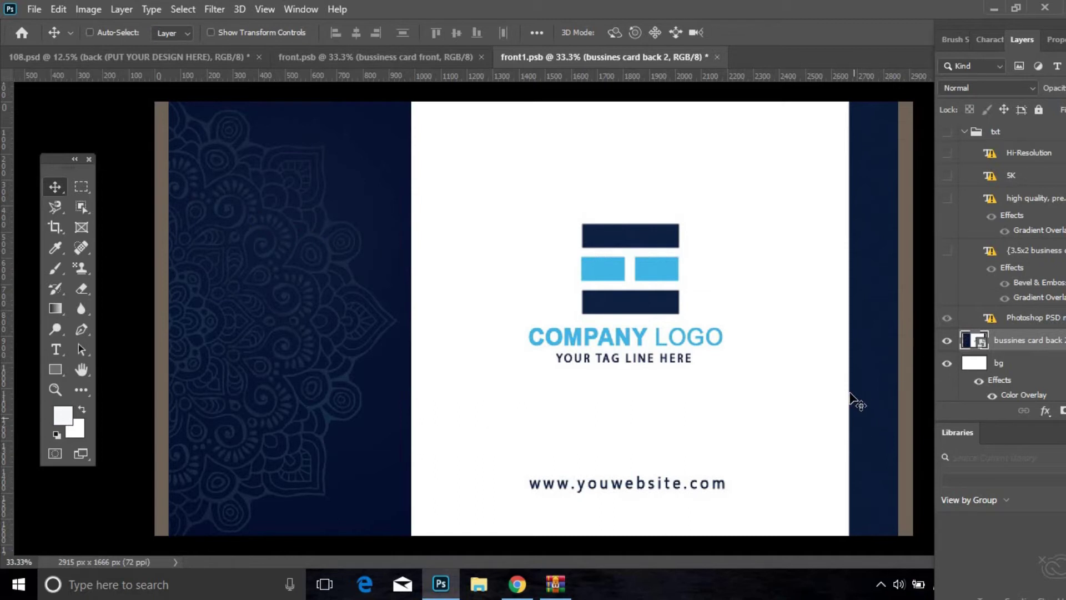
Step: Enlarge the back card design to about 1090% so it covers the whole canvas, and save front1.psb
key(ctrl+t)
drag(902, 103, 924, 95)
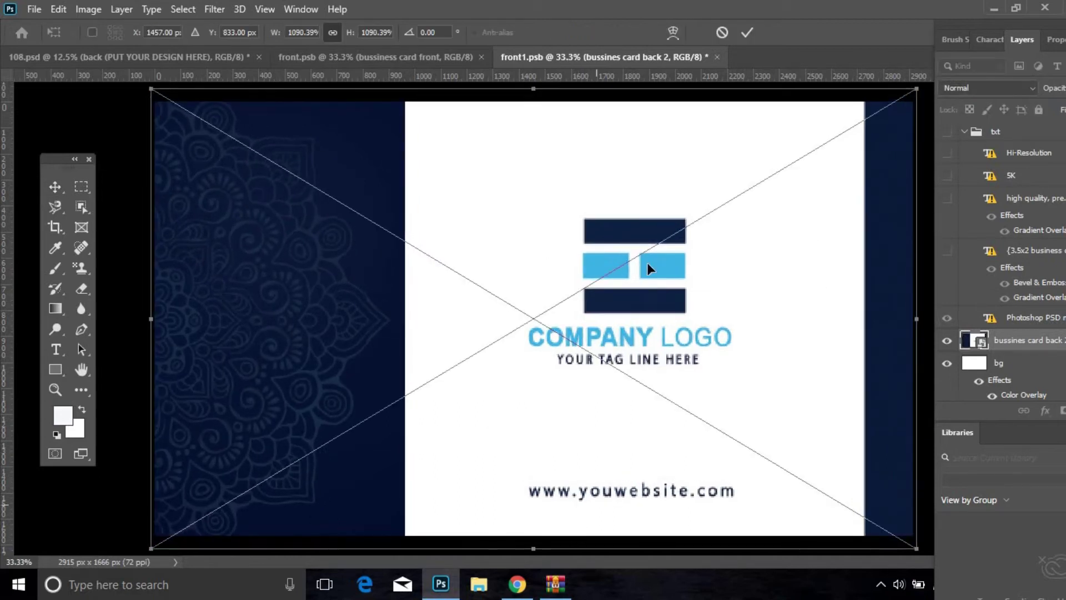
click(747, 34)
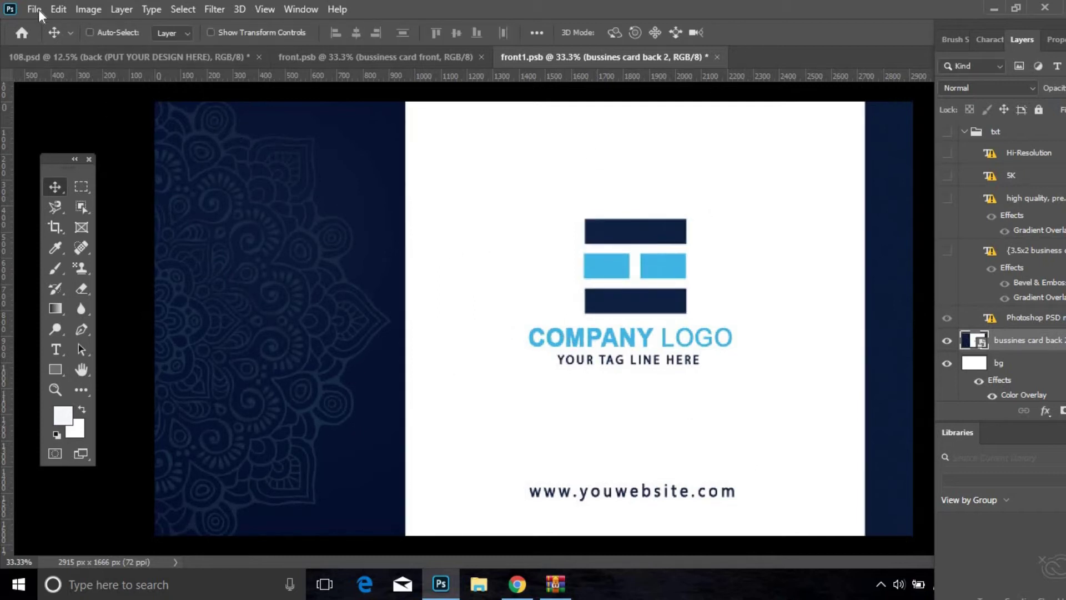
click(34, 9)
click(72, 181)
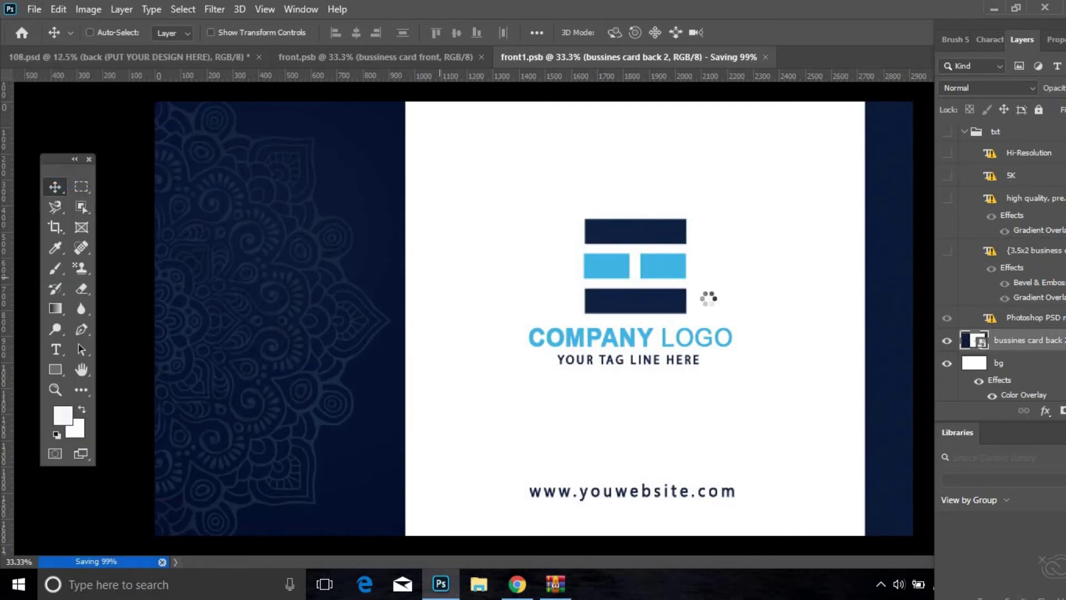
Step: Return to the 108.psd mockup and examine both cards up close
click(174, 57)
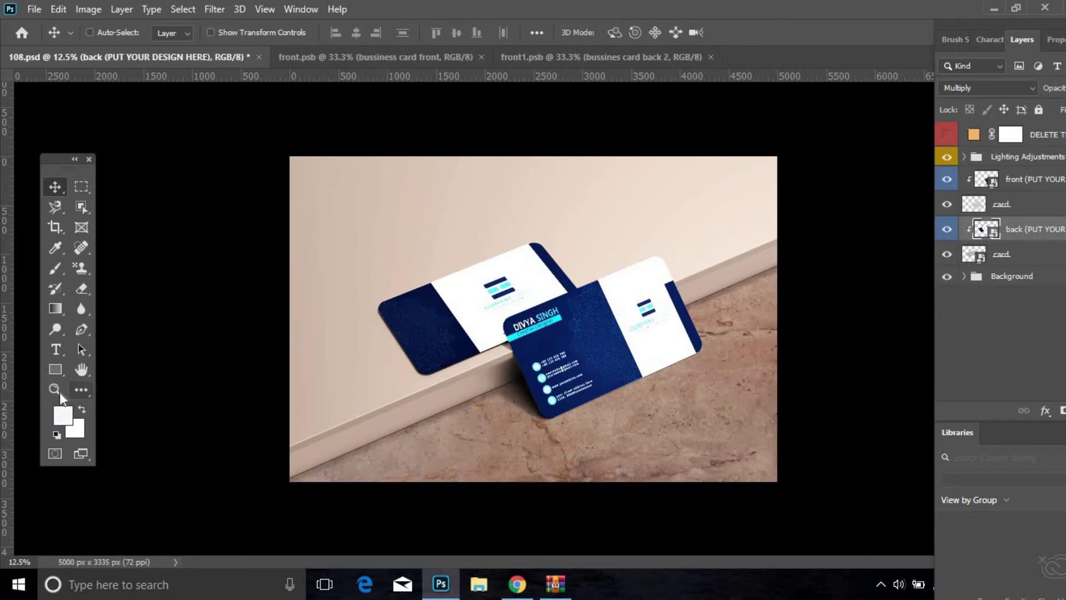
click(55, 389)
click(633, 347)
click(584, 276)
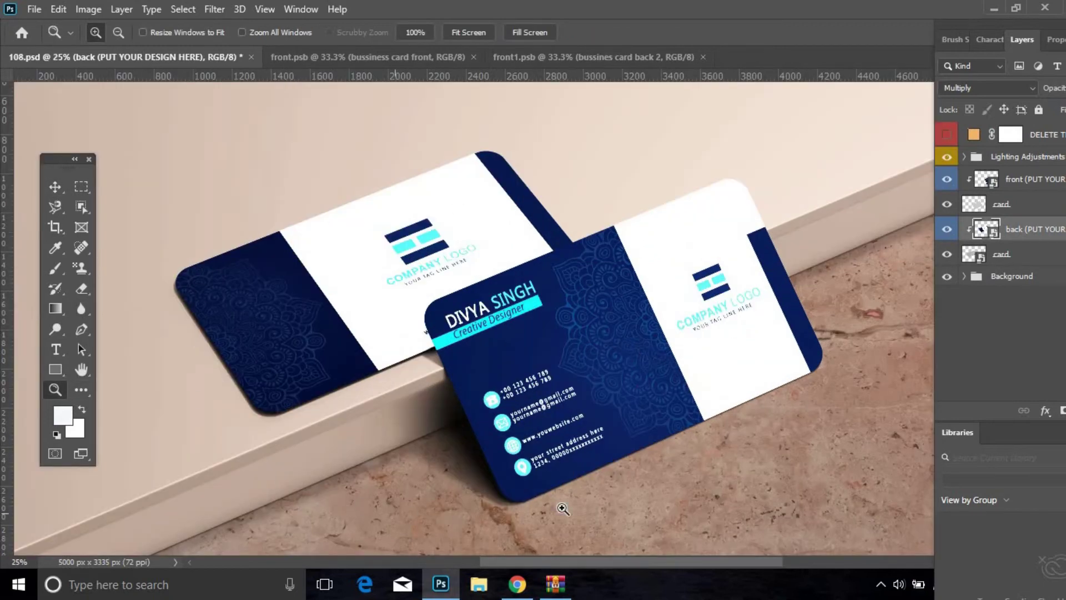
Step: Save the finished mockup as a JPEG named "final mock up" with quality 12
click(34, 9)
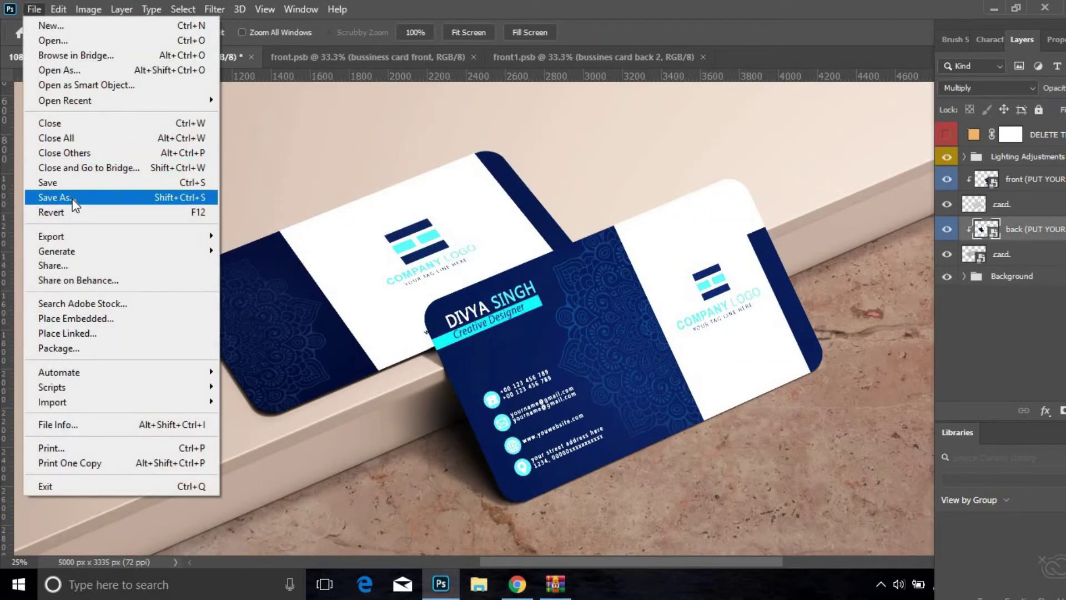
click(45, 195)
click(609, 425)
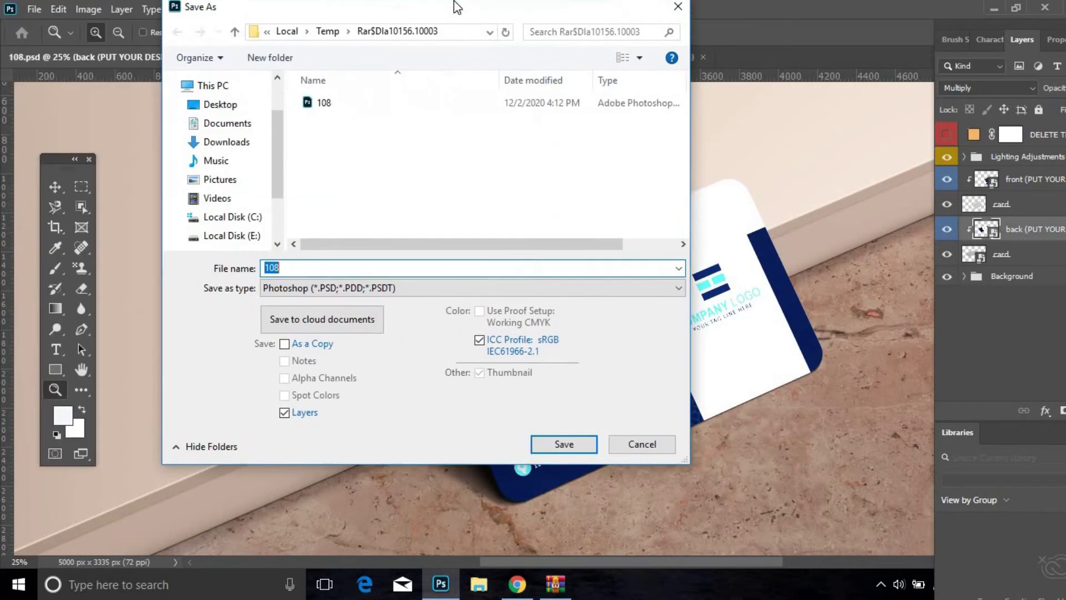
drag(455, 2, 499, 5)
key(BackSpace)
key(BackSpace)
key(BackSpace)
text(final mock up)
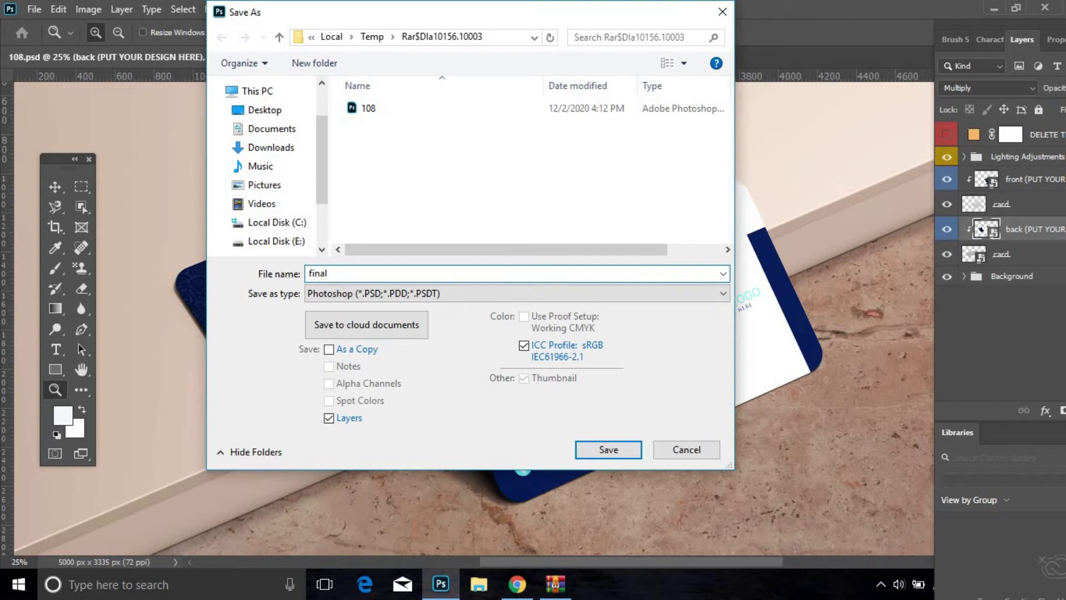
click(722, 293)
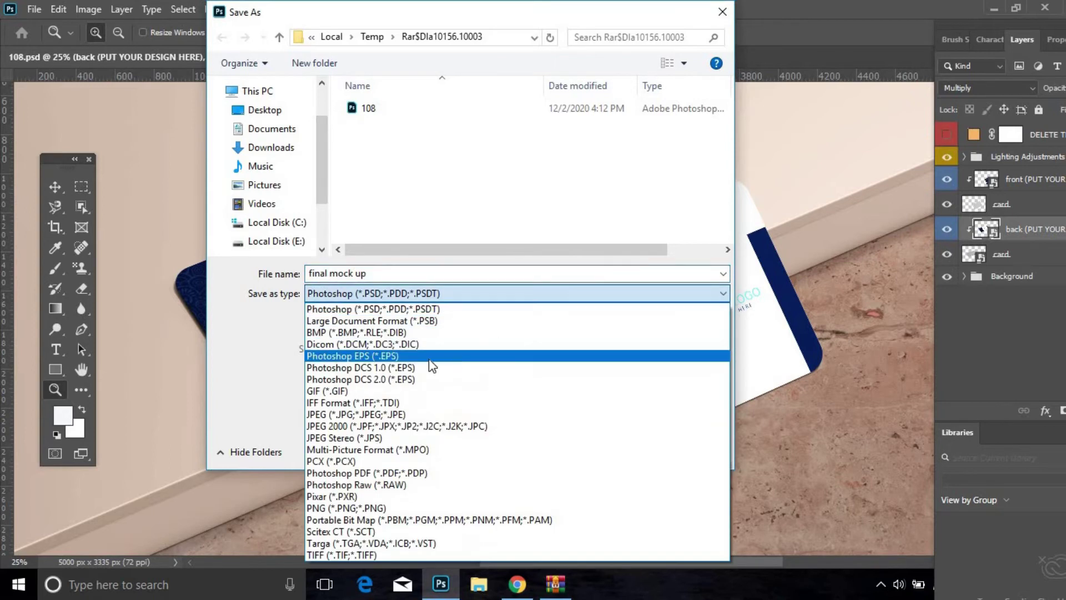
click(340, 416)
click(612, 447)
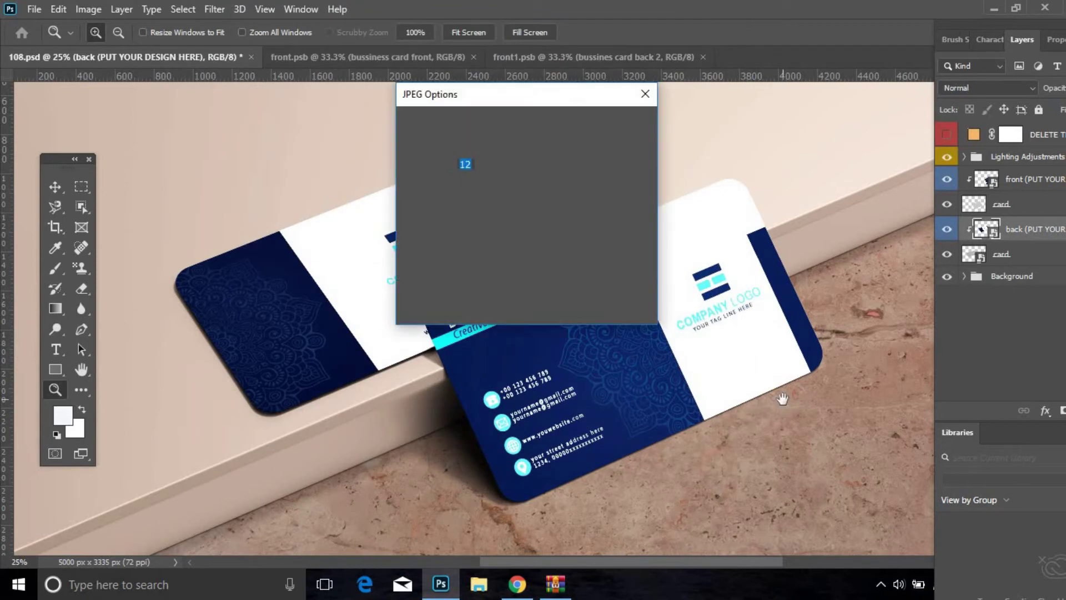
click(610, 125)
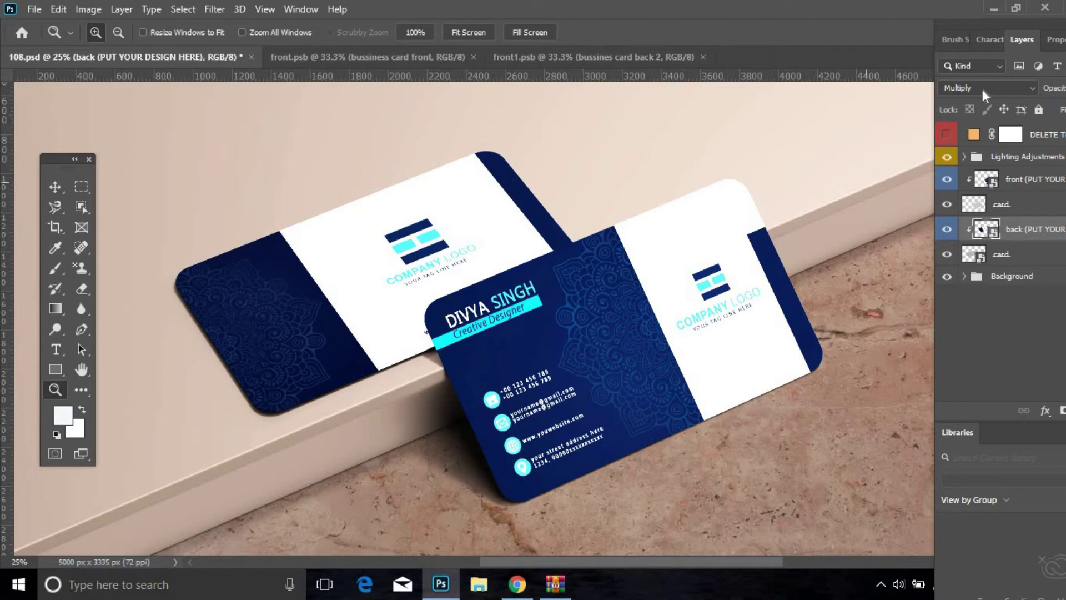
Step: Close Photoshop and look at the "behance upload 2" image in the "final business card" desktop folder
click(1045, 7)
click(526, 229)
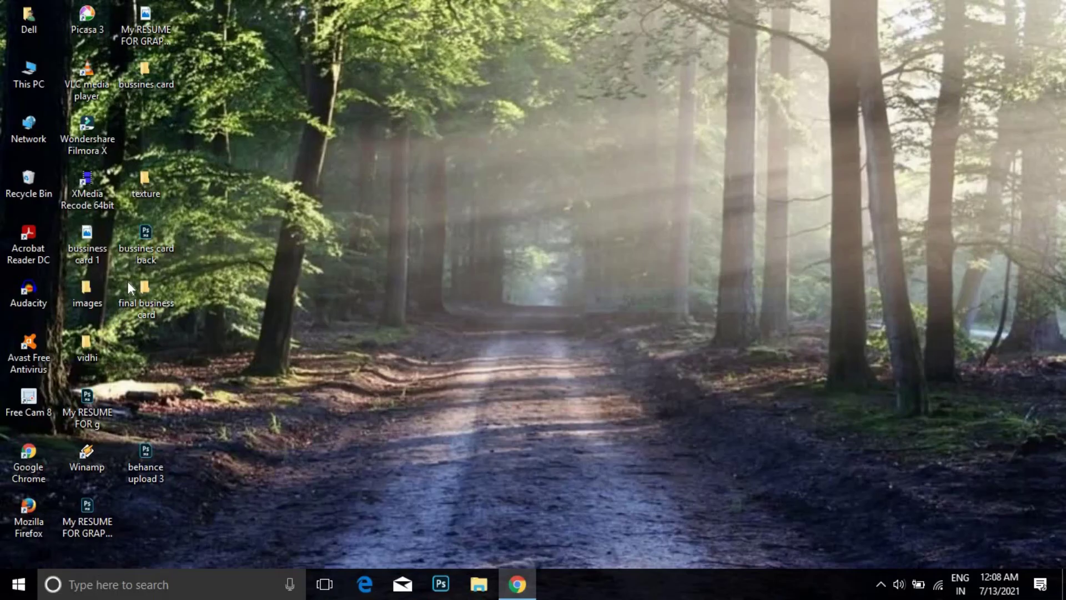
double_click(146, 286)
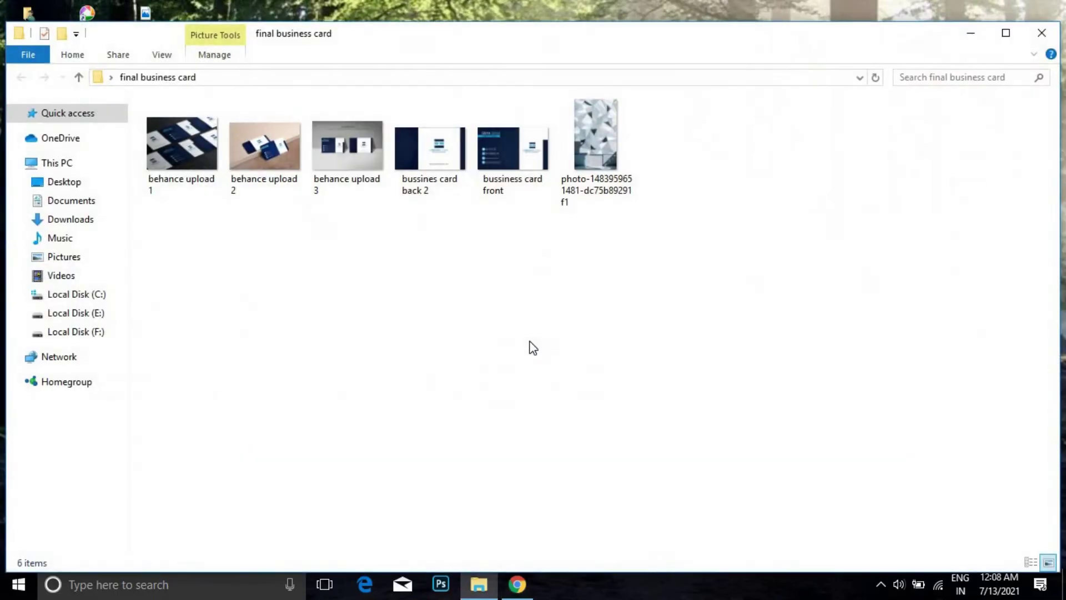
double_click(278, 167)
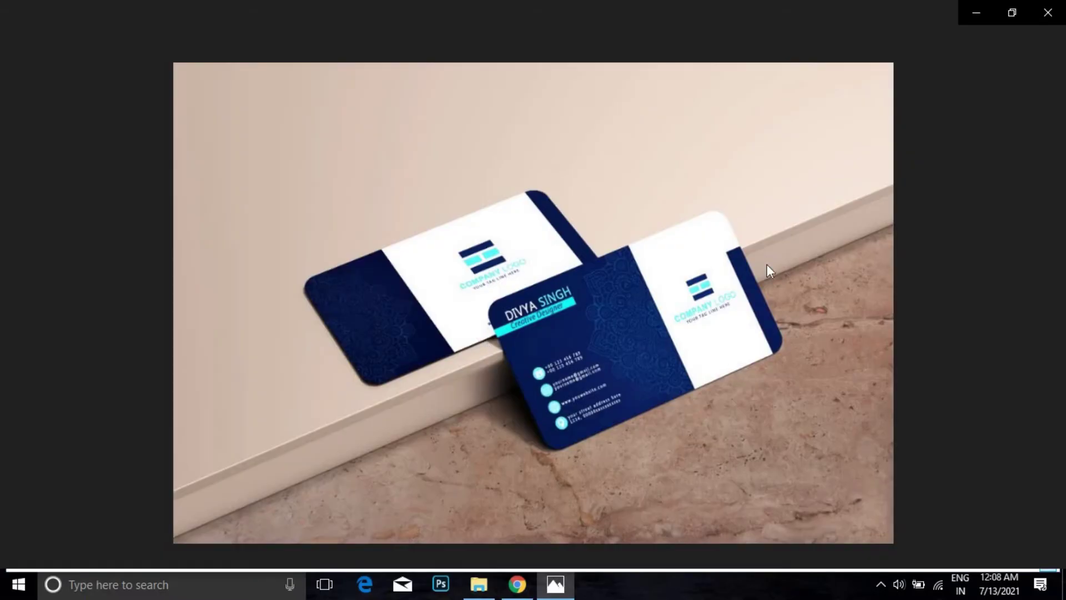
click(1048, 13)
click(1048, 6)
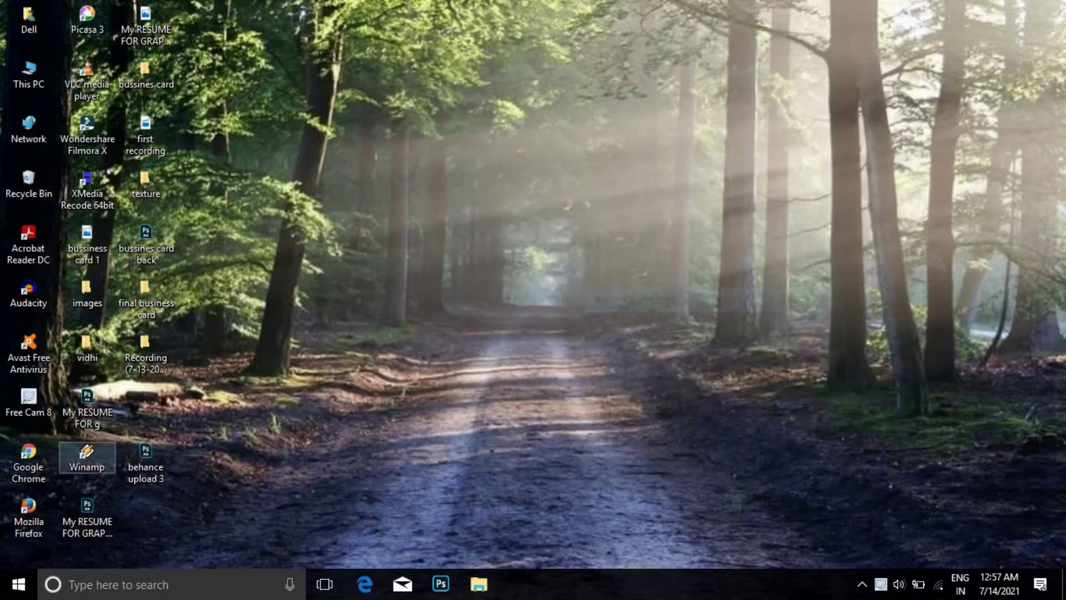
Step: Go to the Freepik site in Chrome through Google and search it for "bussiness card mockup"
double_click(28, 461)
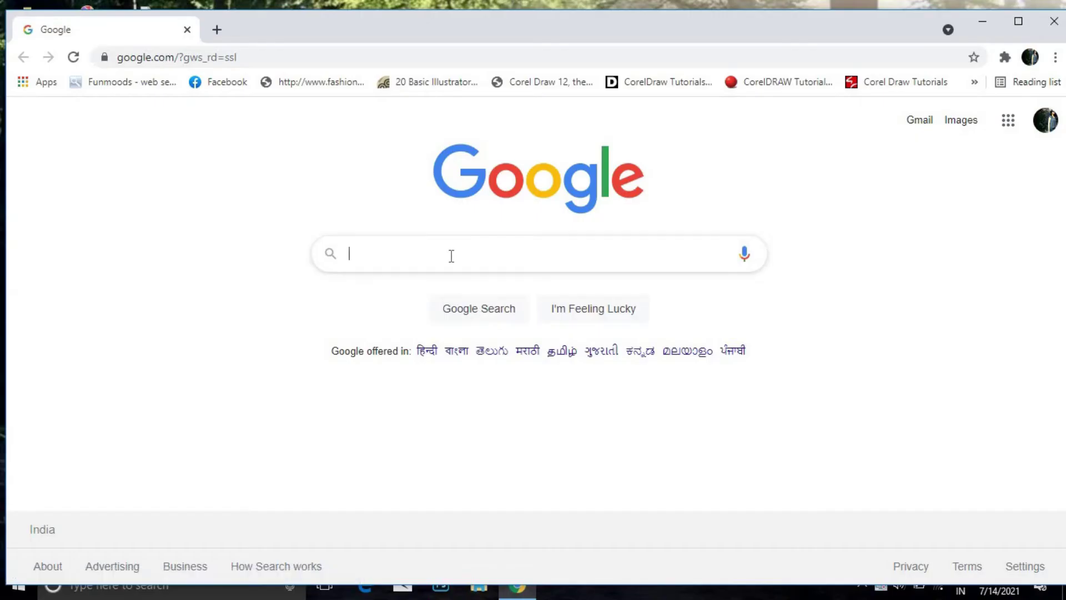
click(452, 256)
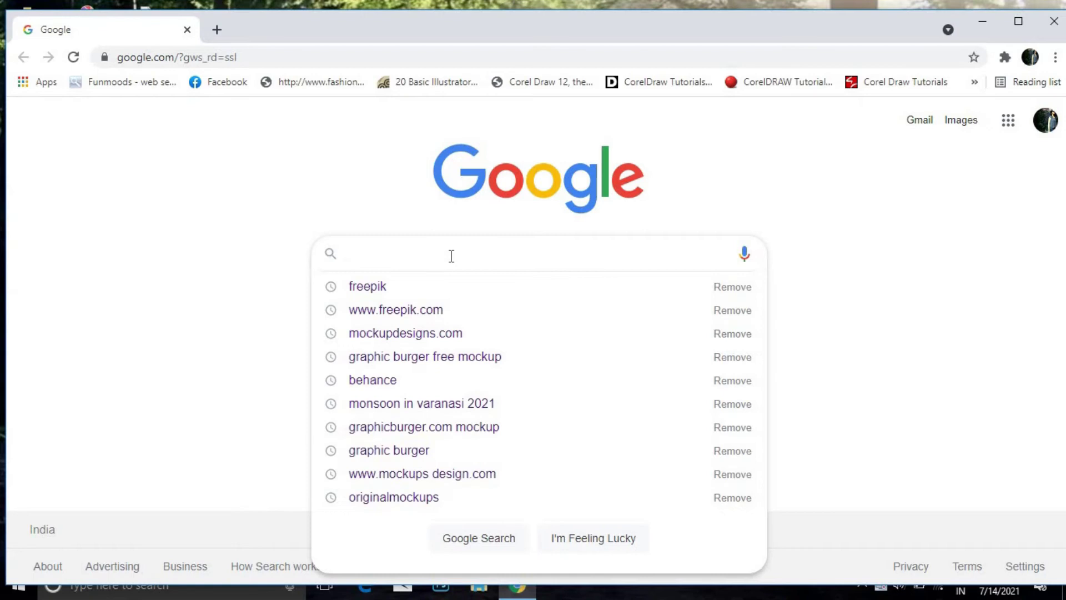
click(389, 290)
click(361, 272)
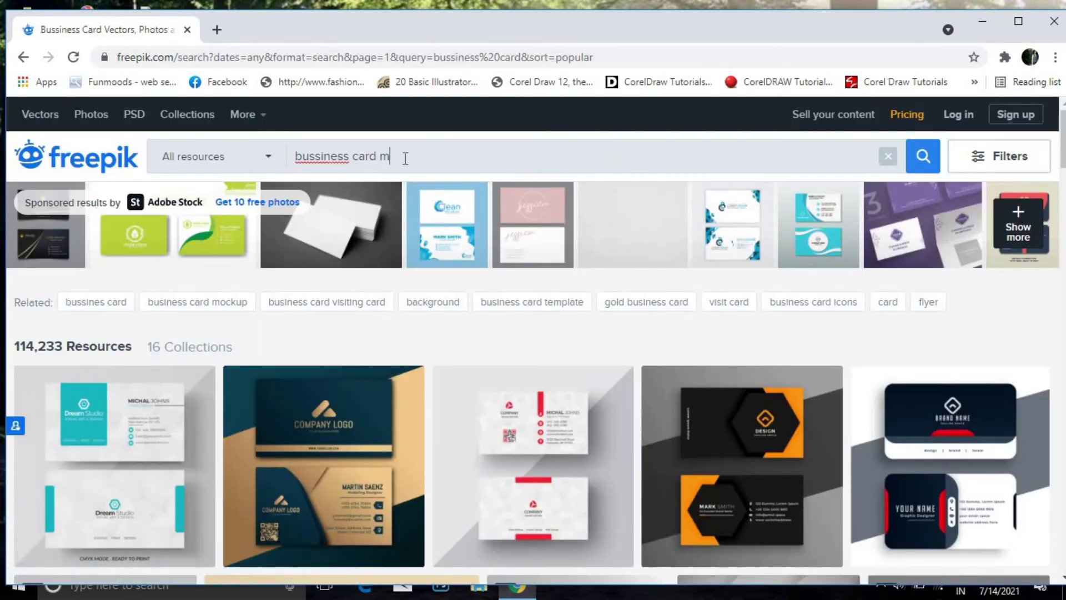
text(o)
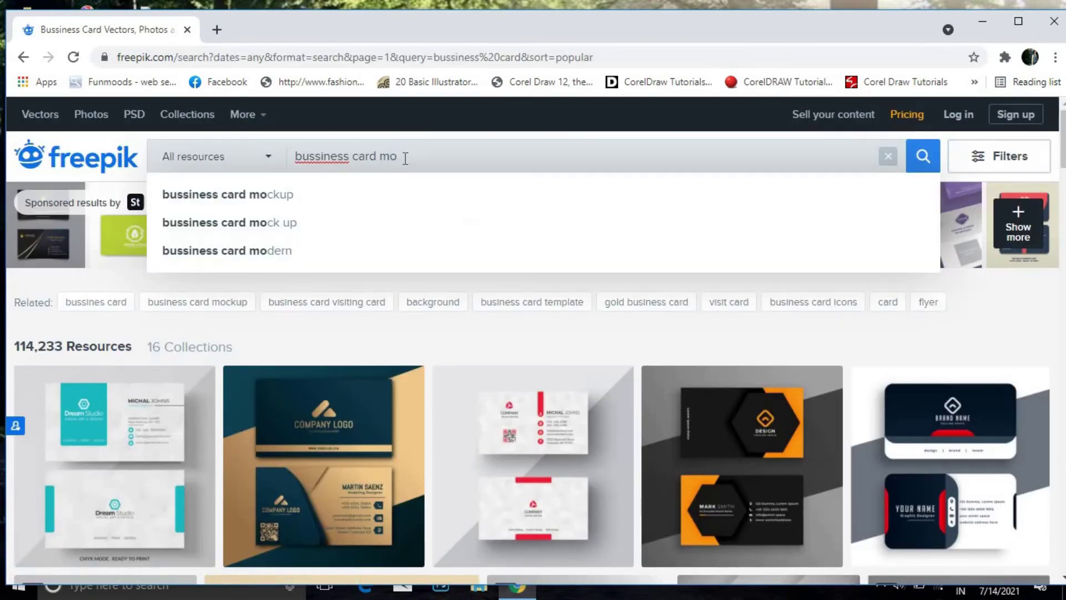
click(337, 205)
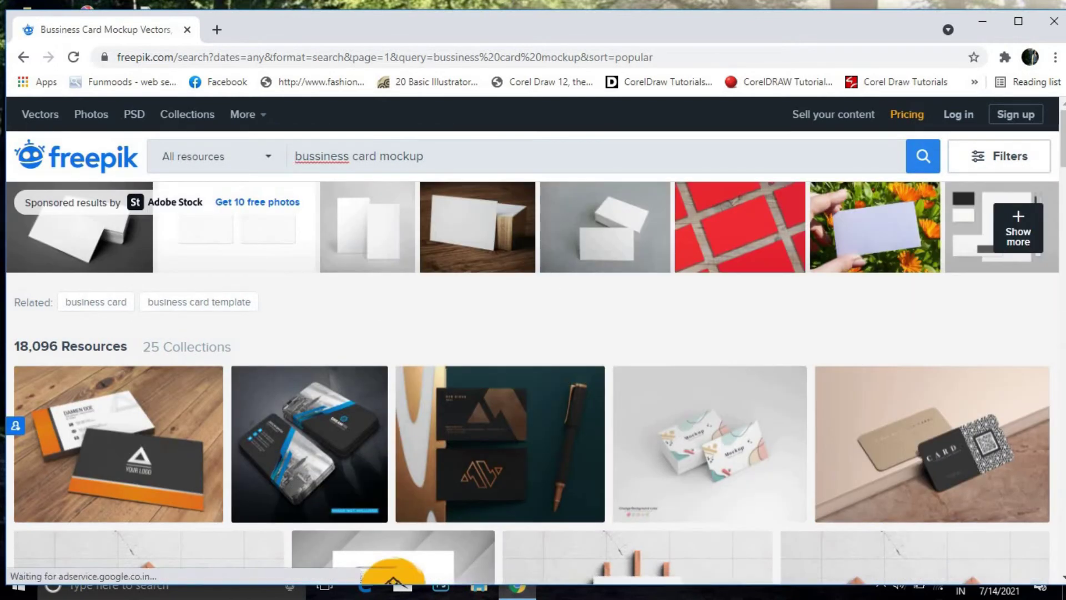
Step: Download the free "Elegant realistic wooden background business card mockup" from the search results
click(479, 422)
scroll(531, 321, down, 2)
click(872, 237)
click(853, 408)
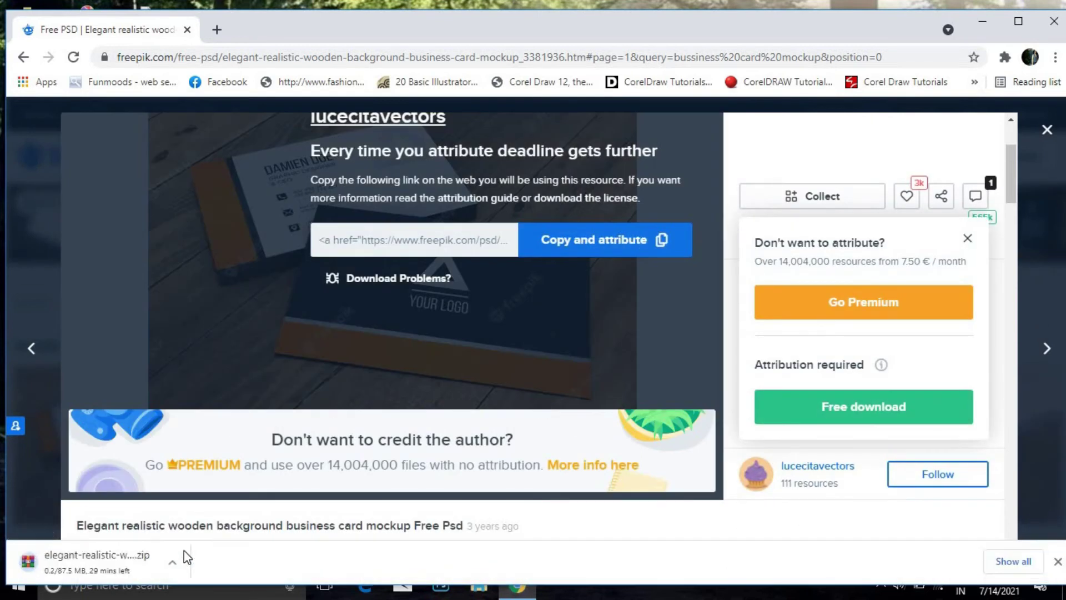
Step: Open 53.psd from the downloaded zip archive in Photoshop and maximize the program window
key(super+Up)
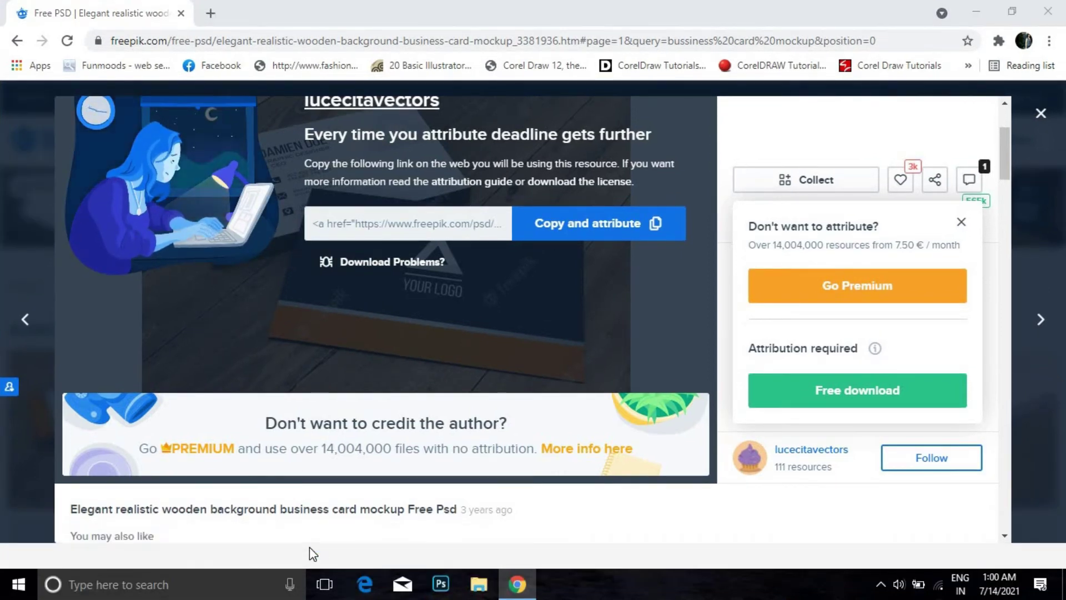
click(654, 242)
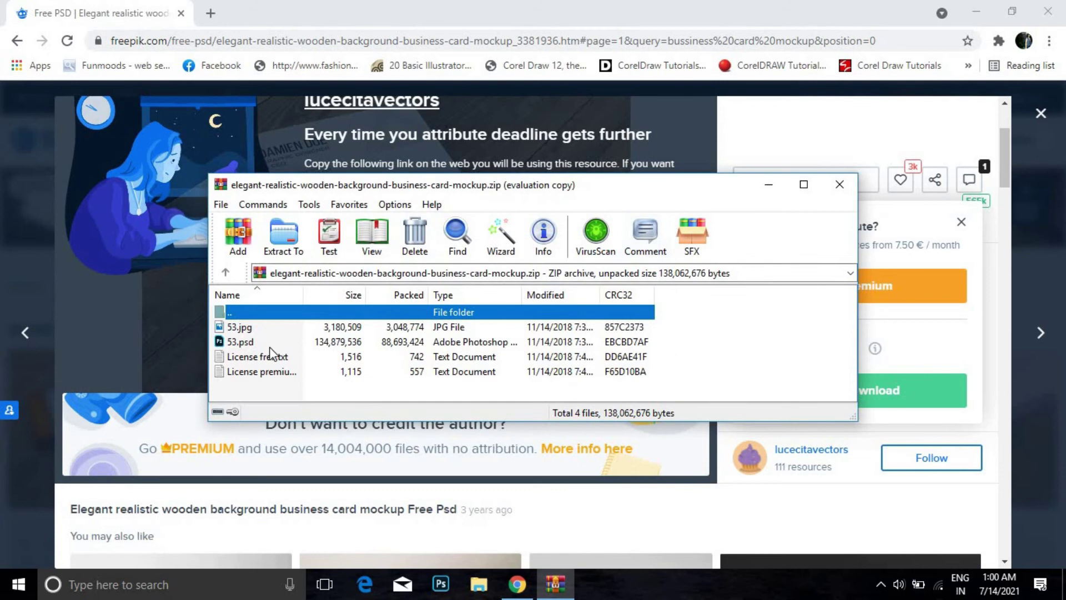
double_click(279, 342)
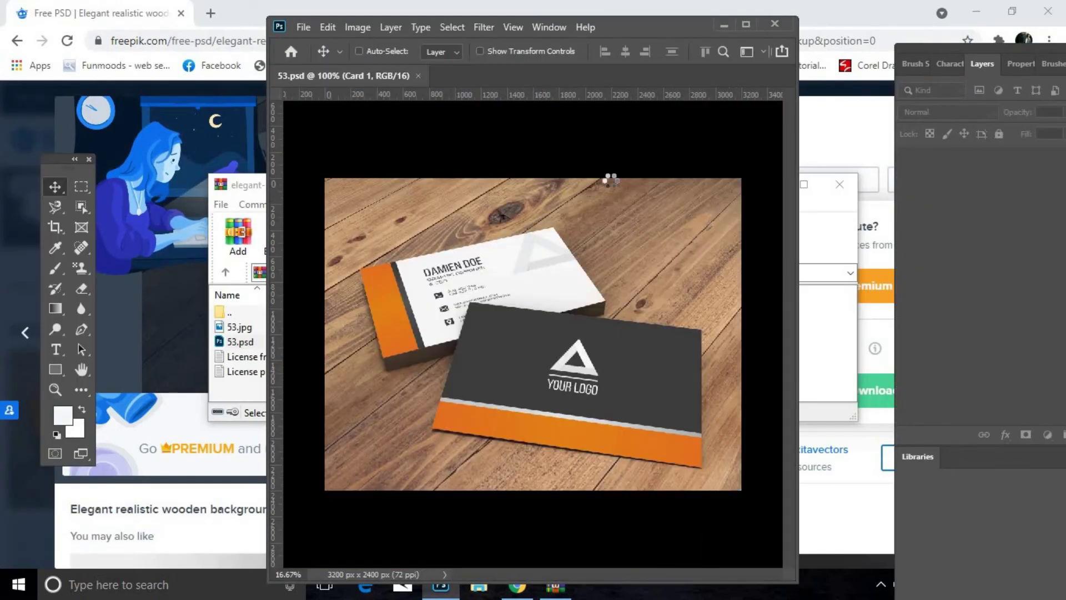
click(745, 24)
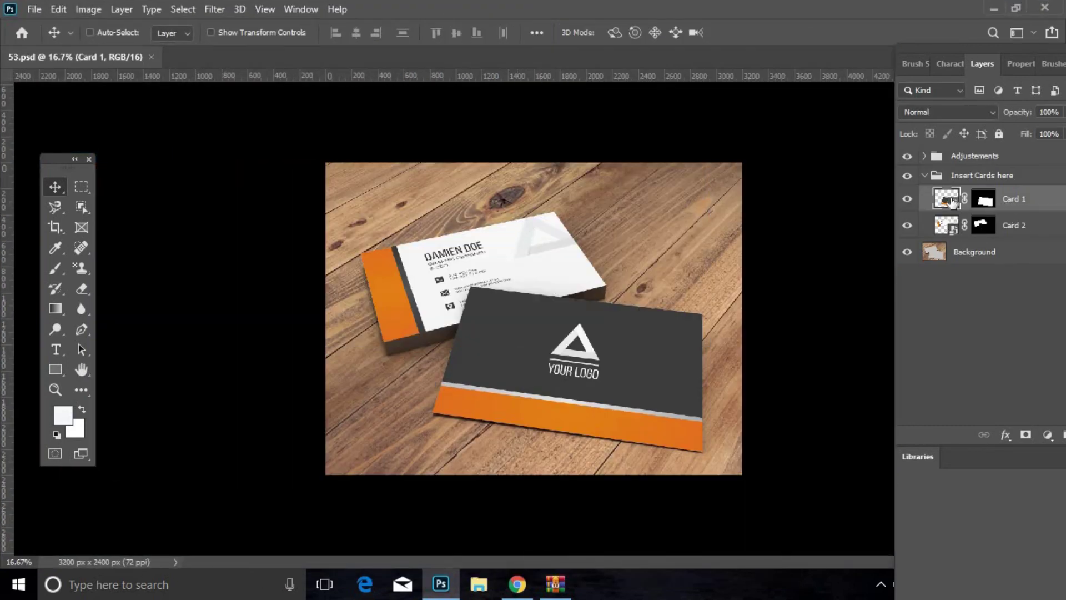
Step: Place the "bussiness card front" image embedded in the Card 1 smart object and enlarge it to about 885% to cover the canvas
double_click(938, 205)
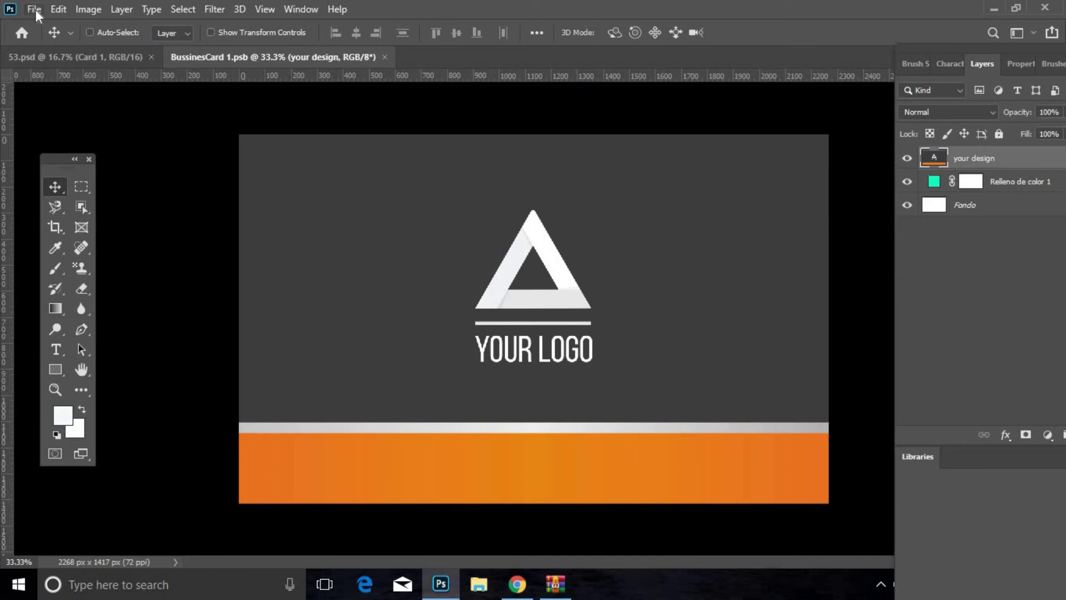
click(35, 9)
click(77, 318)
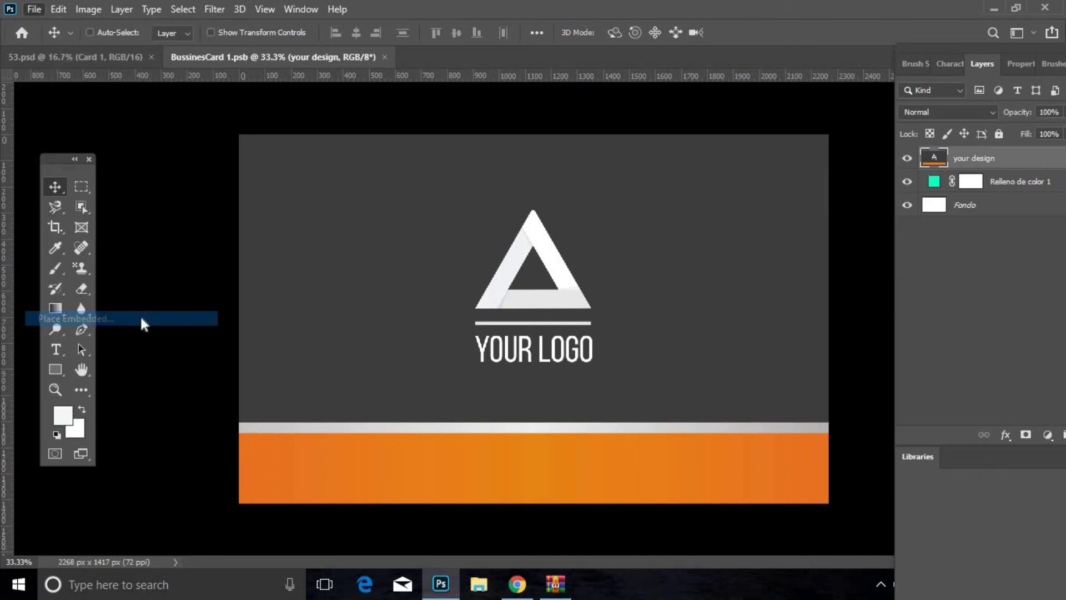
click(382, 239)
click(608, 328)
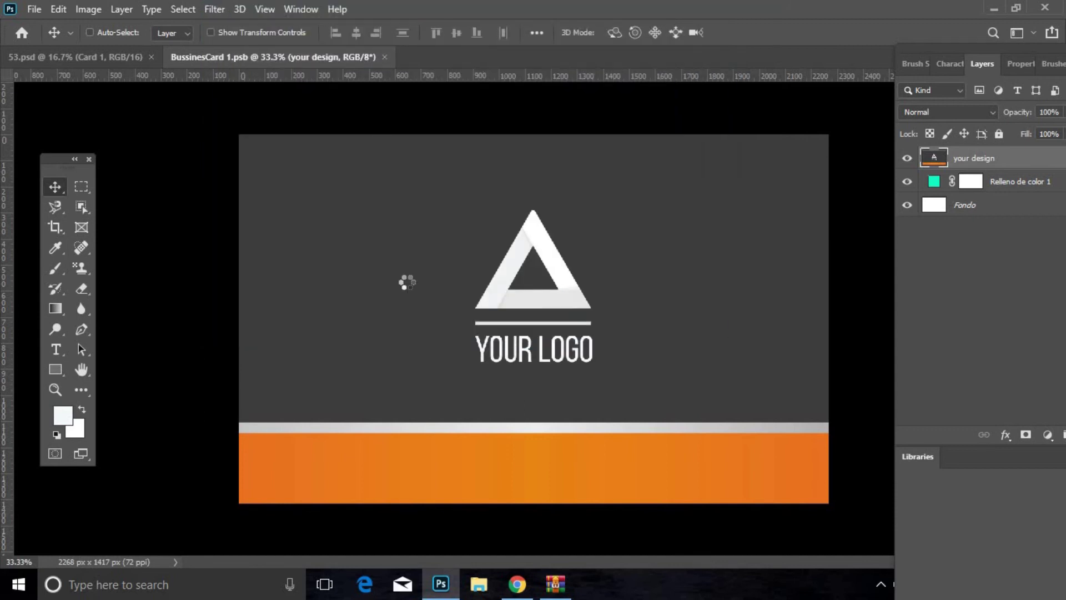
drag(572, 296, 859, 165)
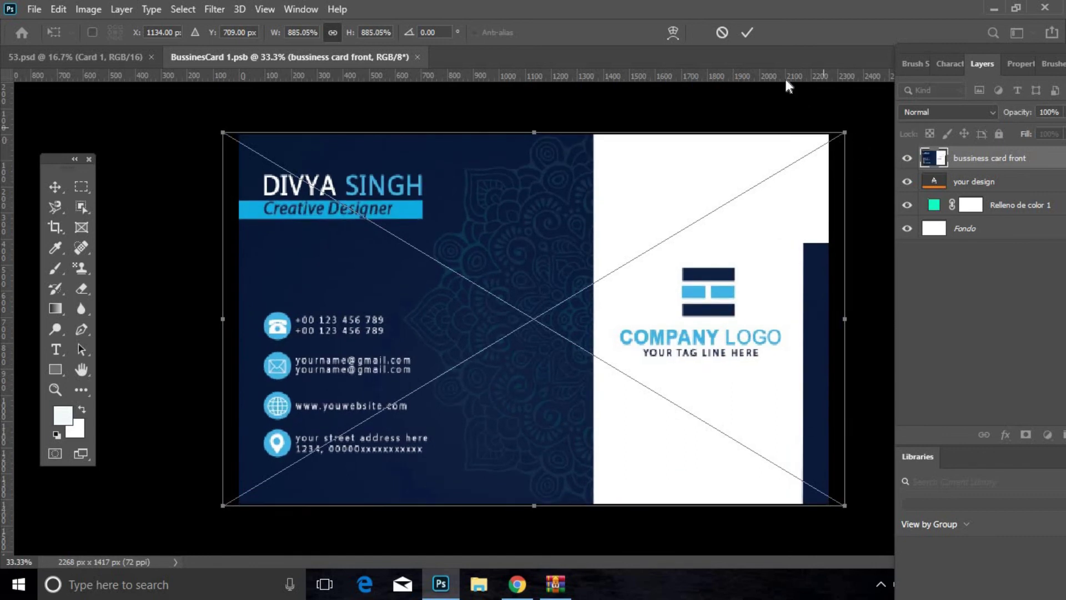
click(749, 32)
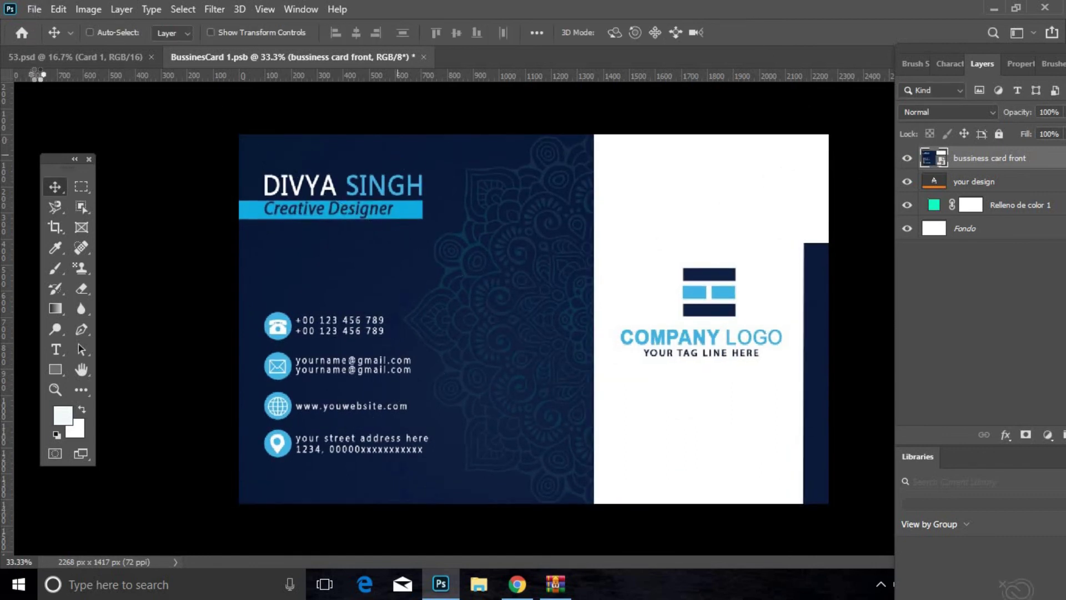
Step: Save the edited Card 1 smart object and return to the 53.psd mockup
click(32, 10)
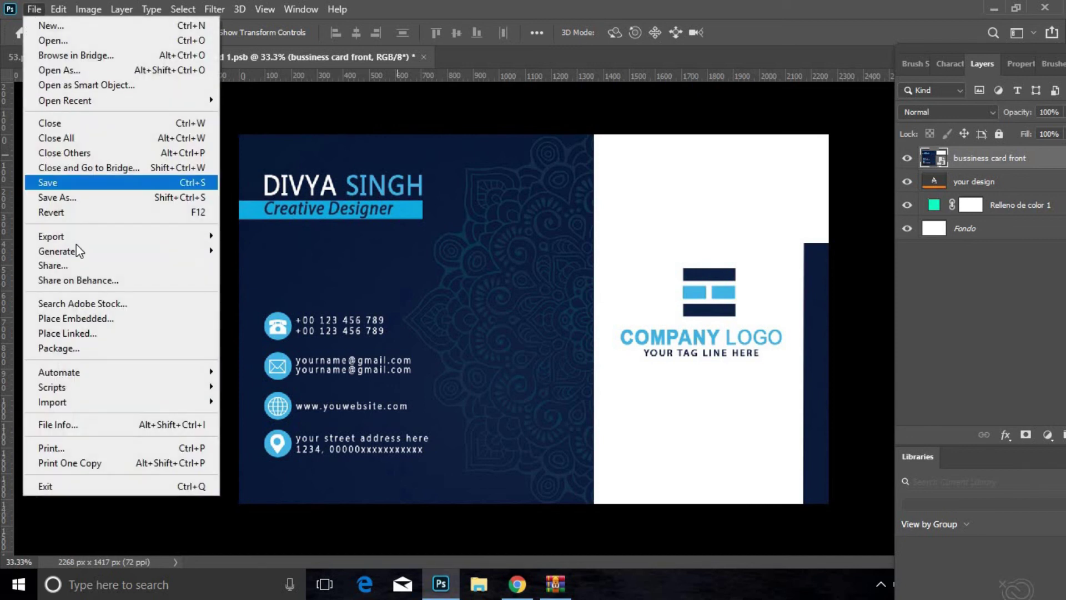
click(55, 181)
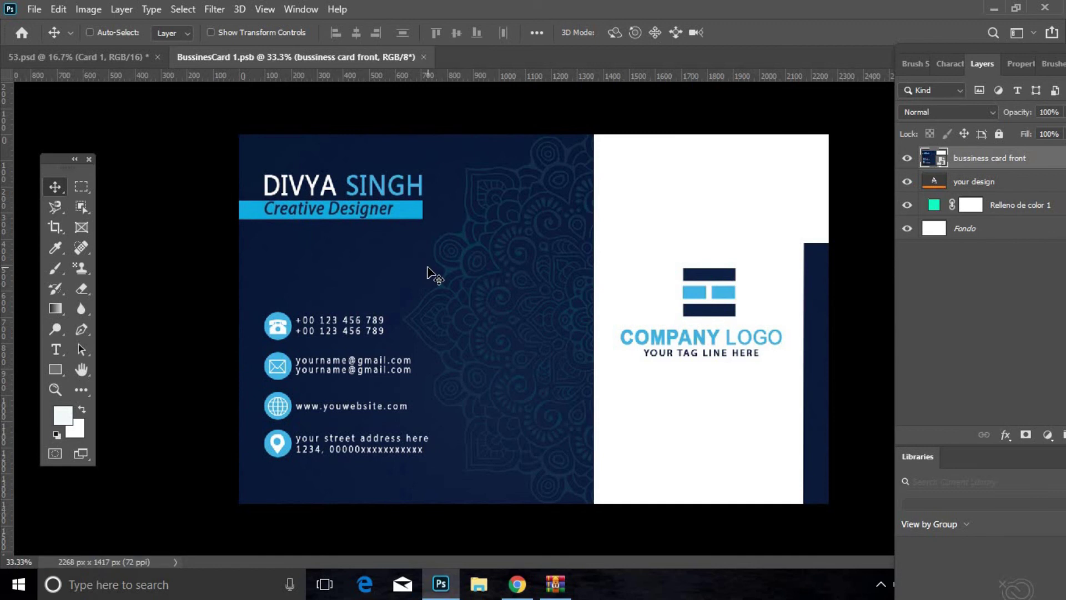
click(132, 55)
click(354, 57)
click(132, 56)
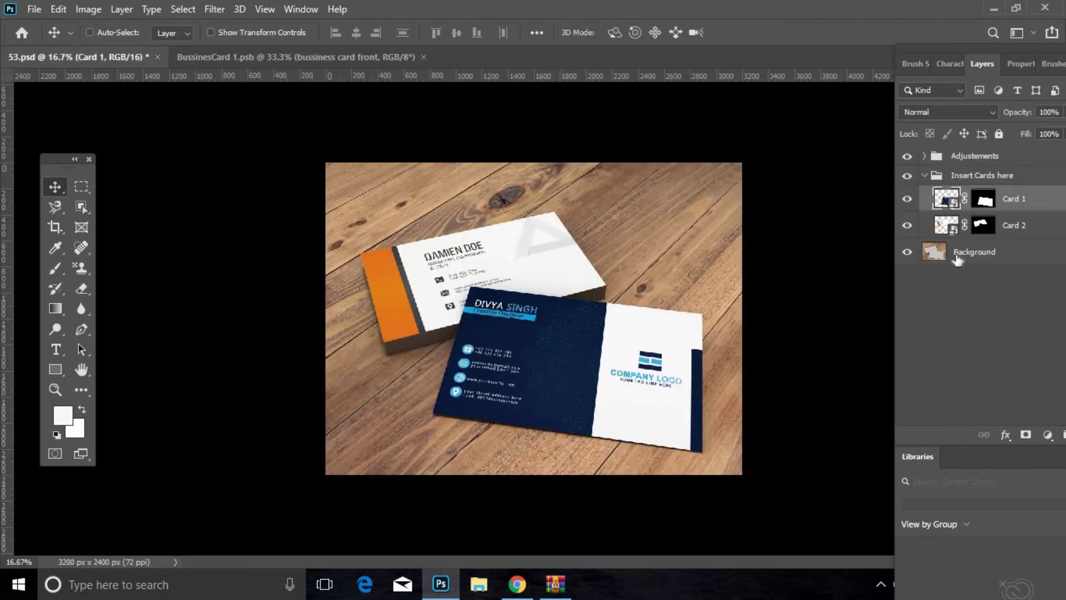
Step: Place the "bussines card back 2" image embedded in the Card 2 smart object and enlarge it to about 884% to cover the canvas
double_click(944, 225)
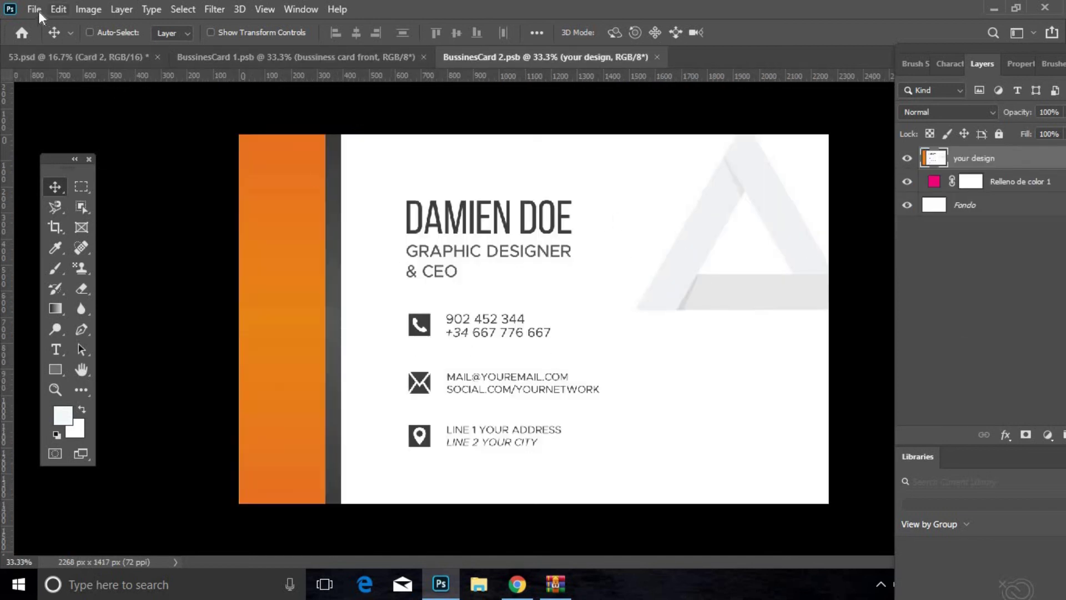
click(42, 12)
click(86, 318)
click(684, 127)
click(607, 328)
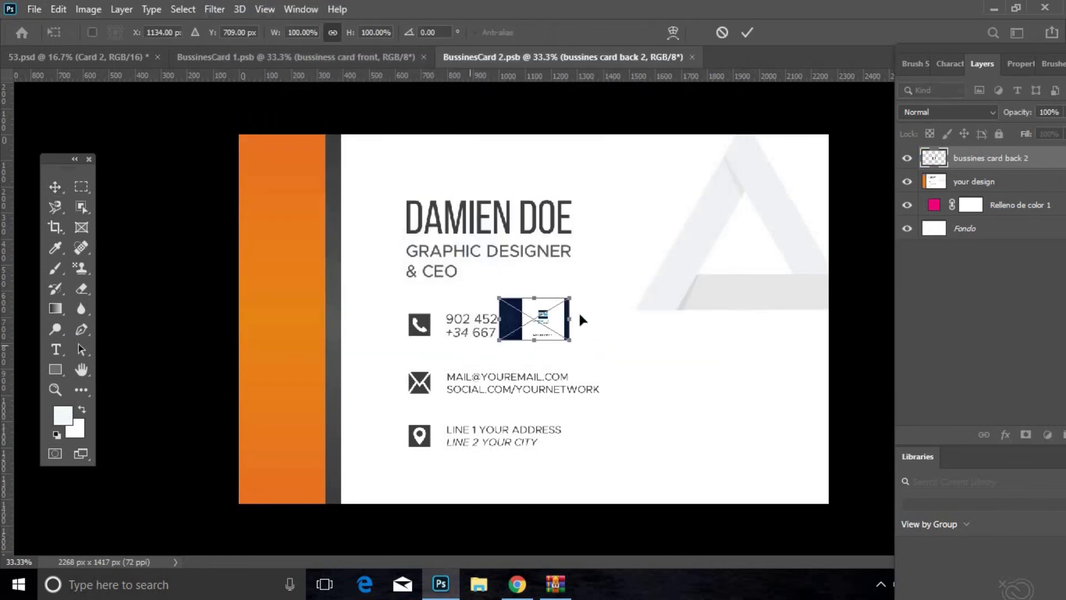
drag(575, 294, 856, 136)
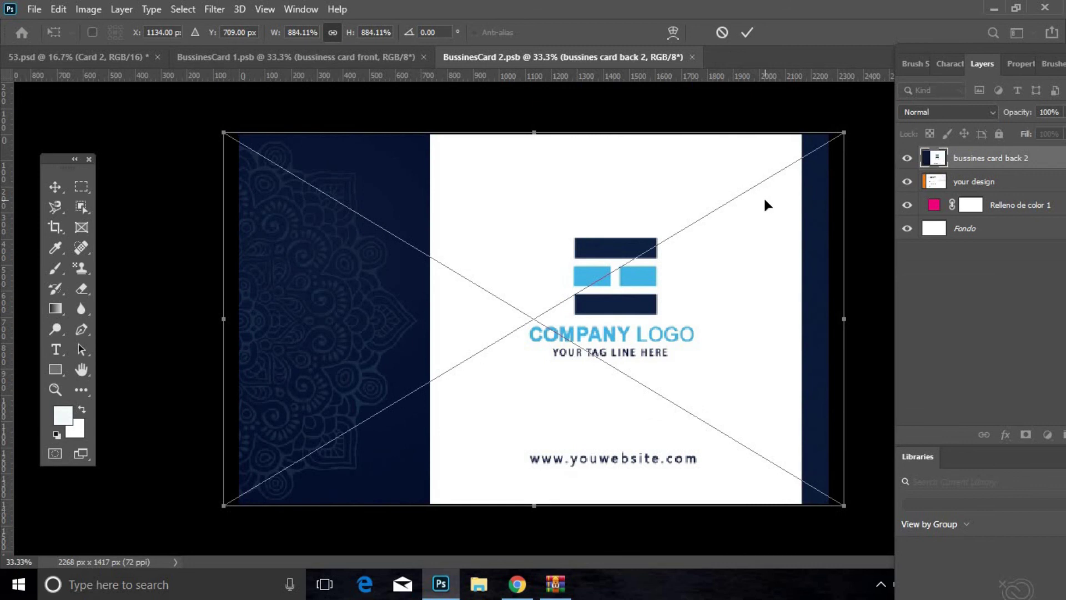
click(747, 32)
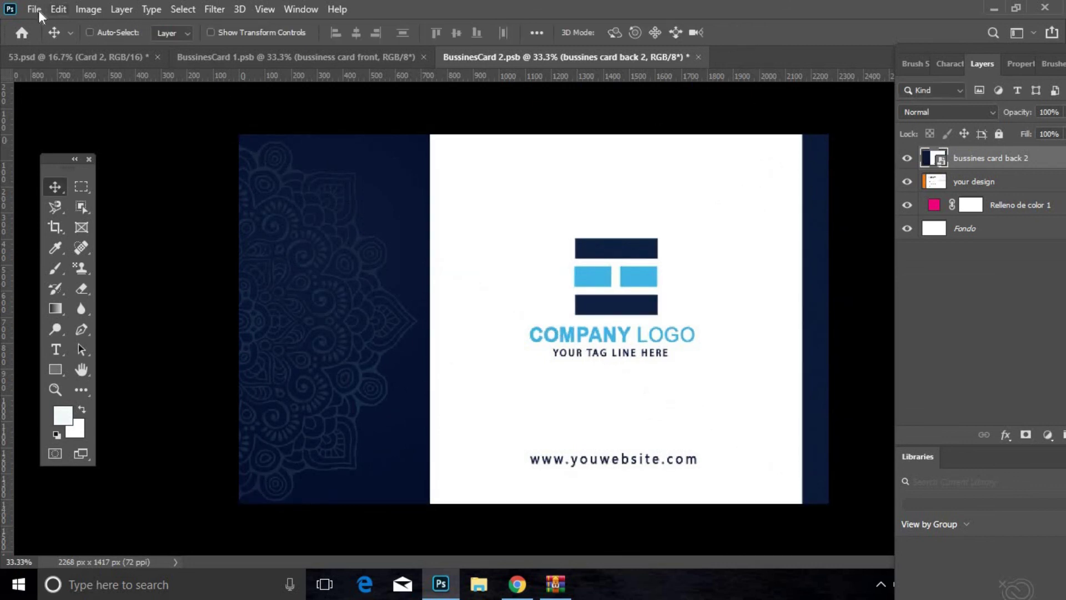
Step: Save the edited Card 2 smart object, dismiss the browser notification, and return to the 53.psd mockup to inspect both cards
click(34, 8)
click(70, 183)
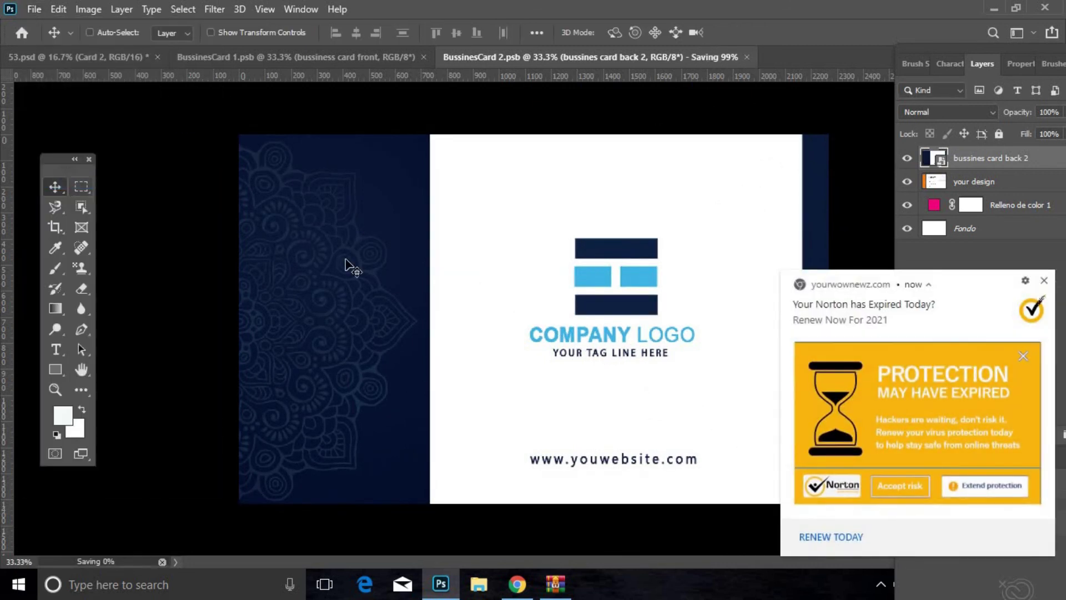
click(1044, 281)
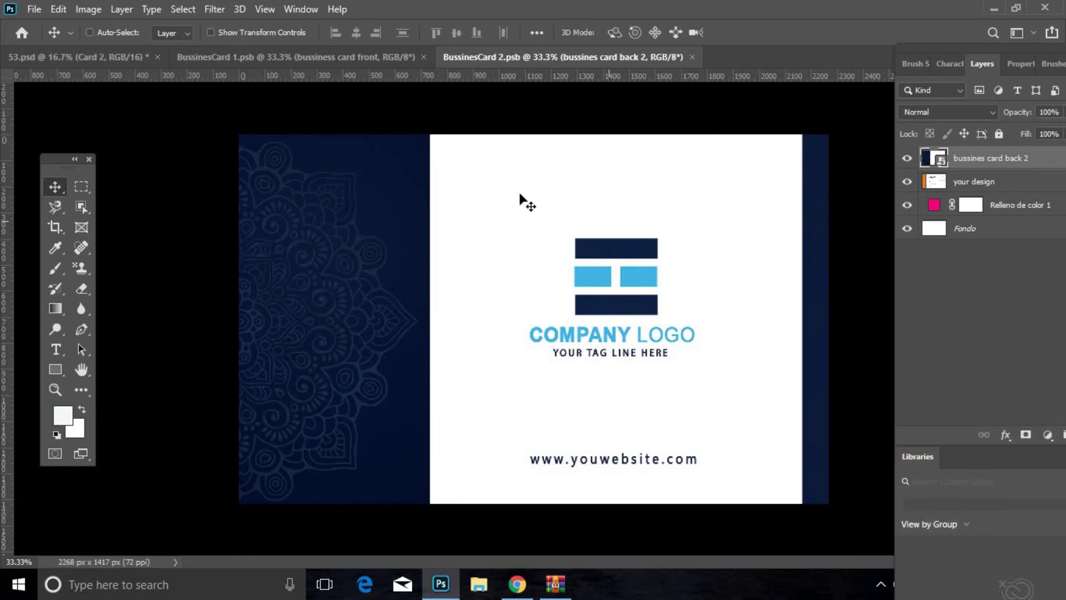
click(324, 55)
click(122, 60)
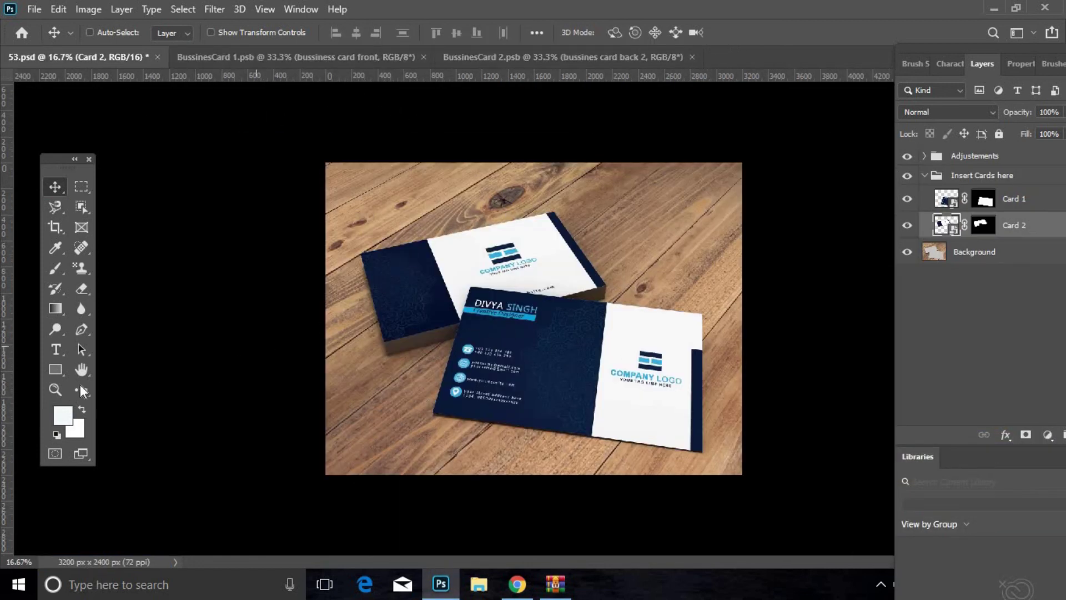
key(z)
click(558, 305)
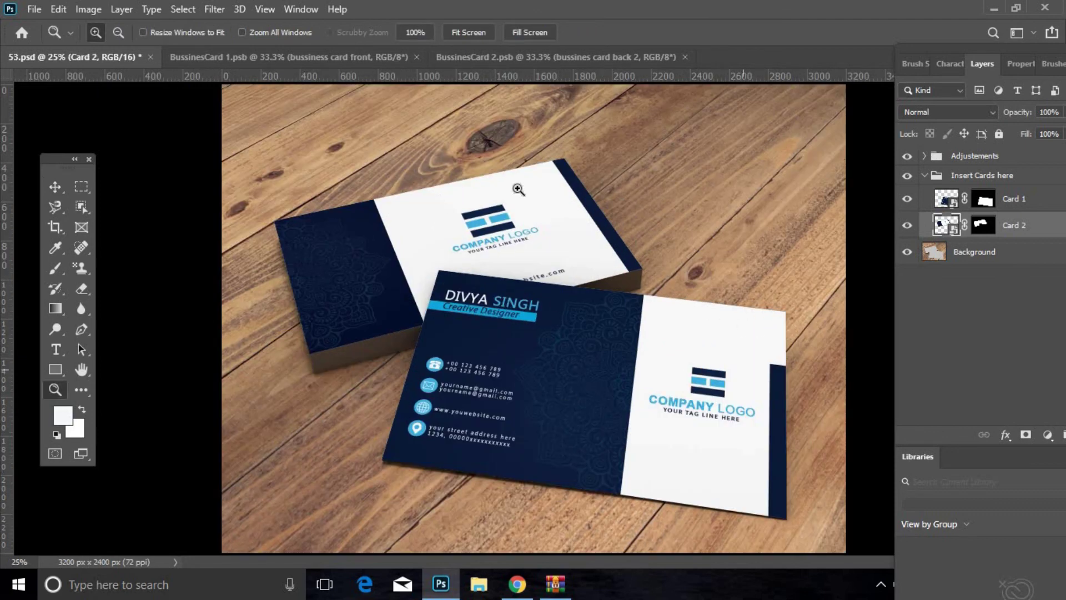